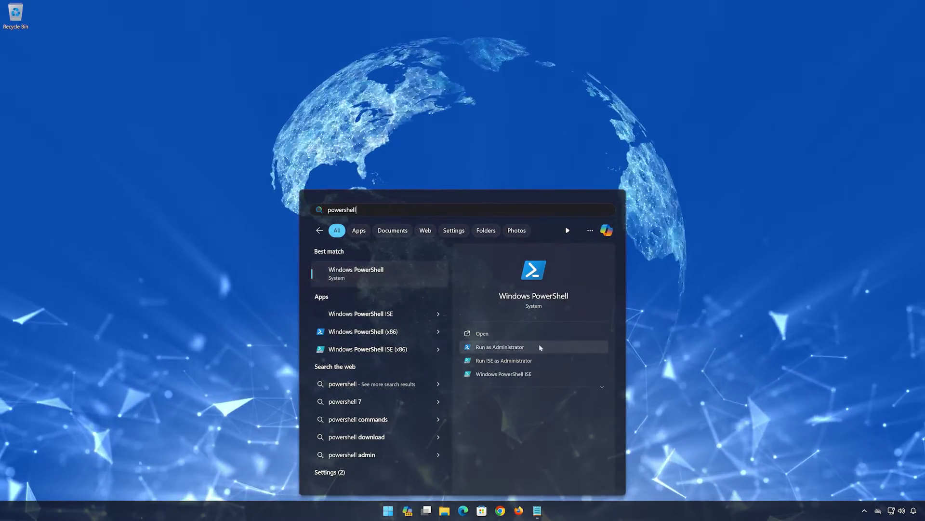
Launch Windows PowerShell as administrator, approve the elevation request, and move its window to the middle of the desktop
click(522, 348)
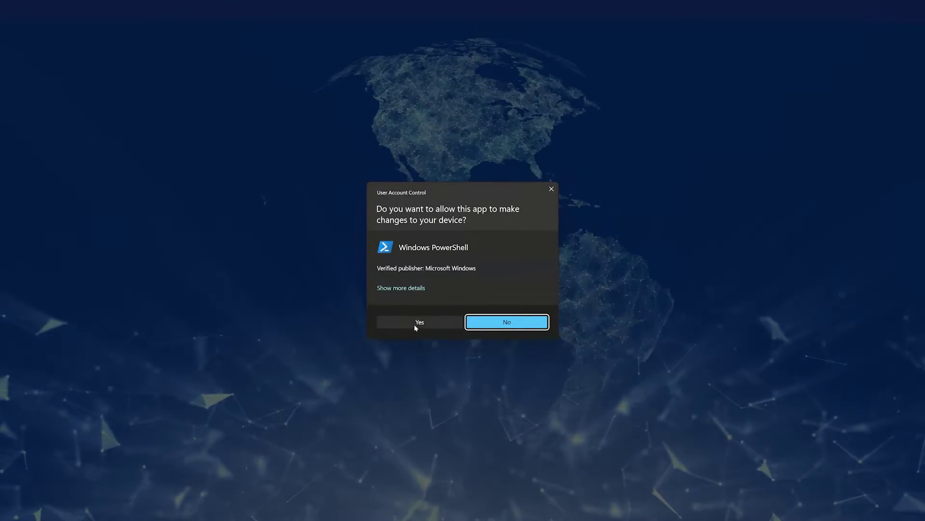
click(415, 323)
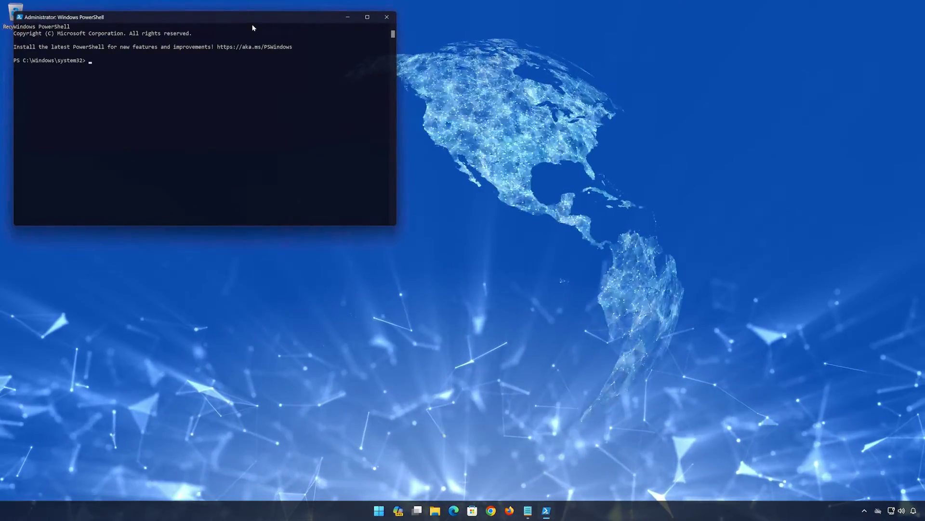
drag(257, 23, 523, 129)
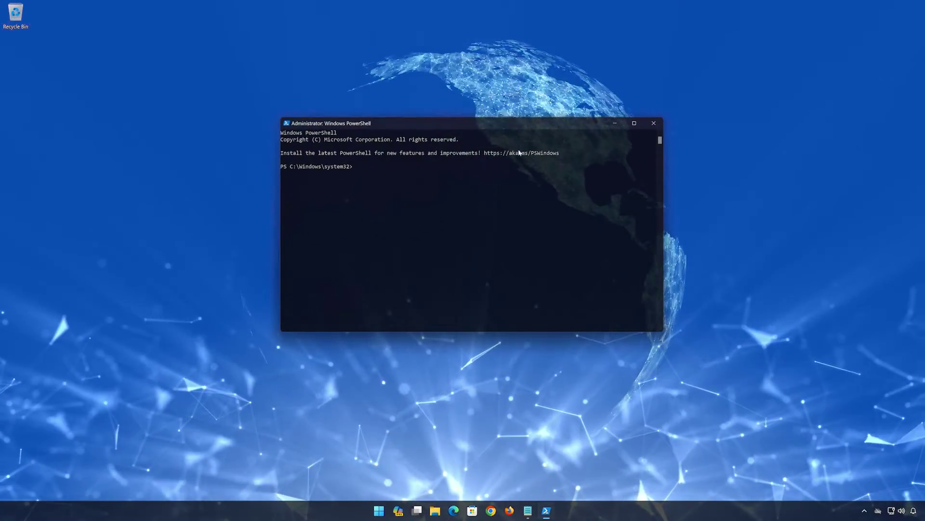
Switch to Notepad, copy the line "get-appxpackage Microsoft.GamingServices | remove-AppxPackage -allusers", and minimize the note
click(528, 510)
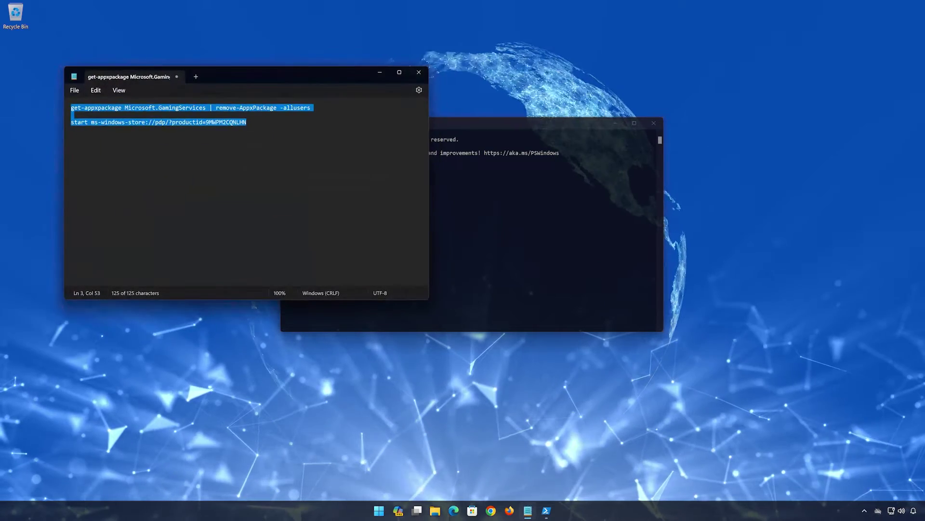
drag(310, 108, 72, 109)
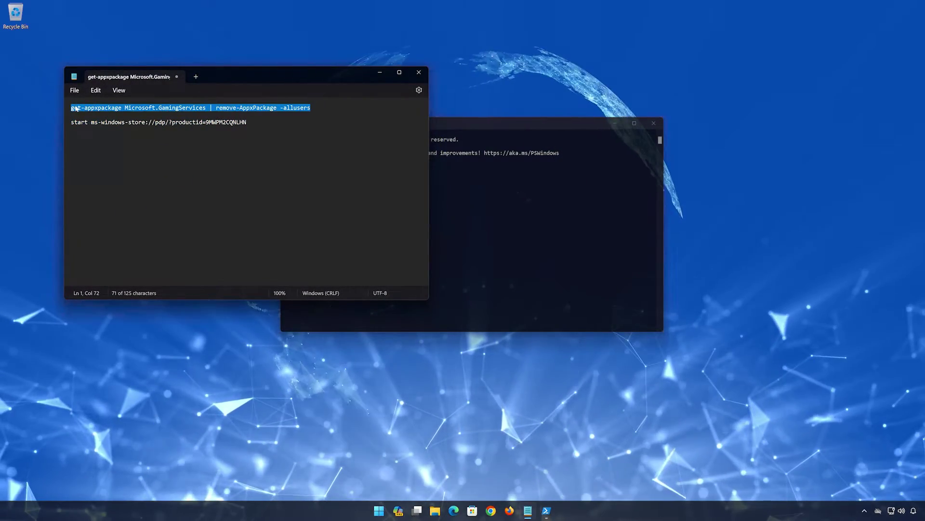
right_click(73, 108)
click(99, 151)
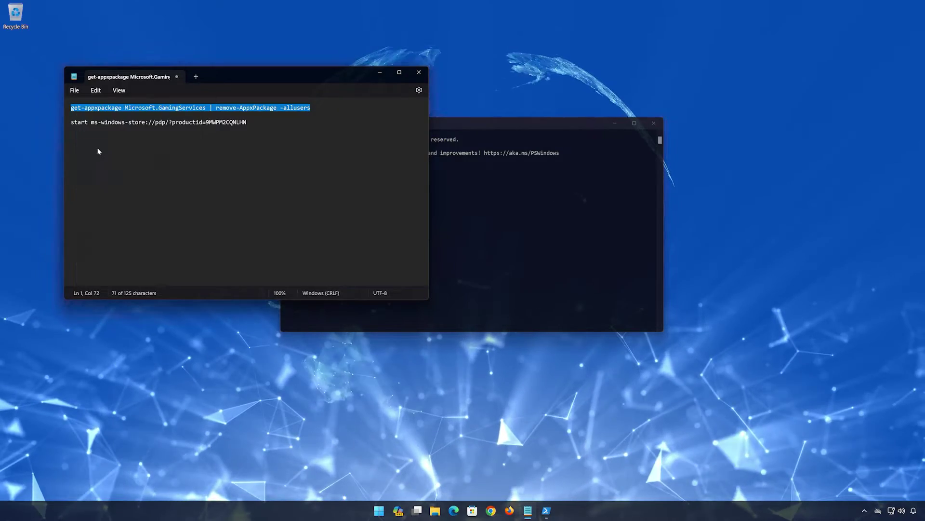
click(380, 73)
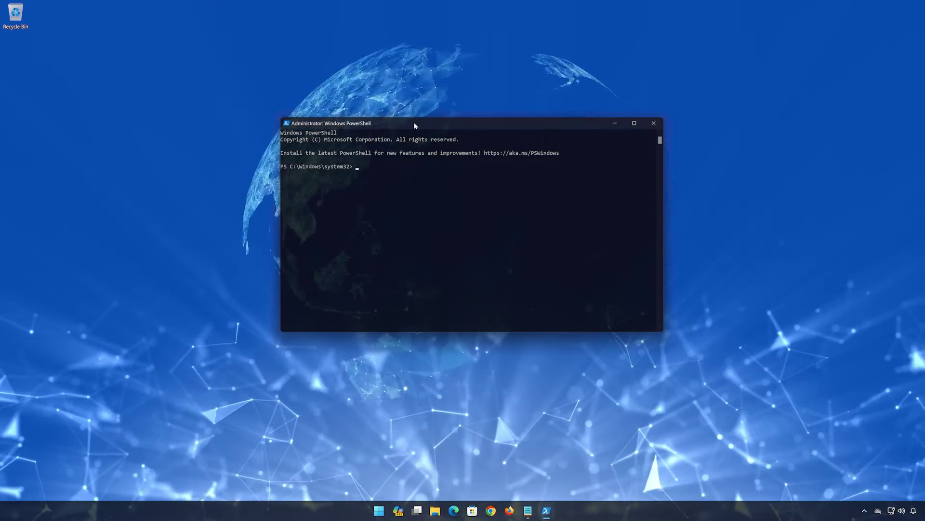
Paste and run the copied Gaming Services removal command in the administrator PowerShell window
right_click(416, 125)
mouse_move(461, 189)
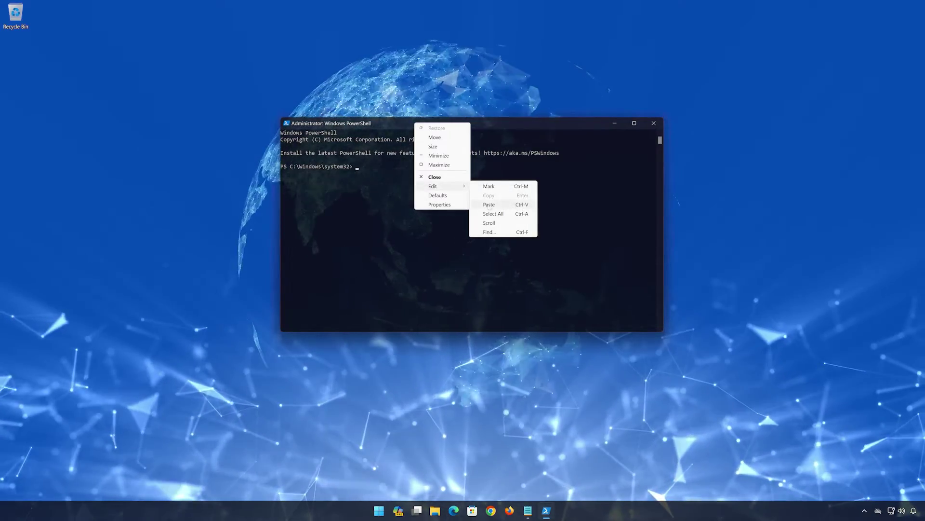
click(514, 208)
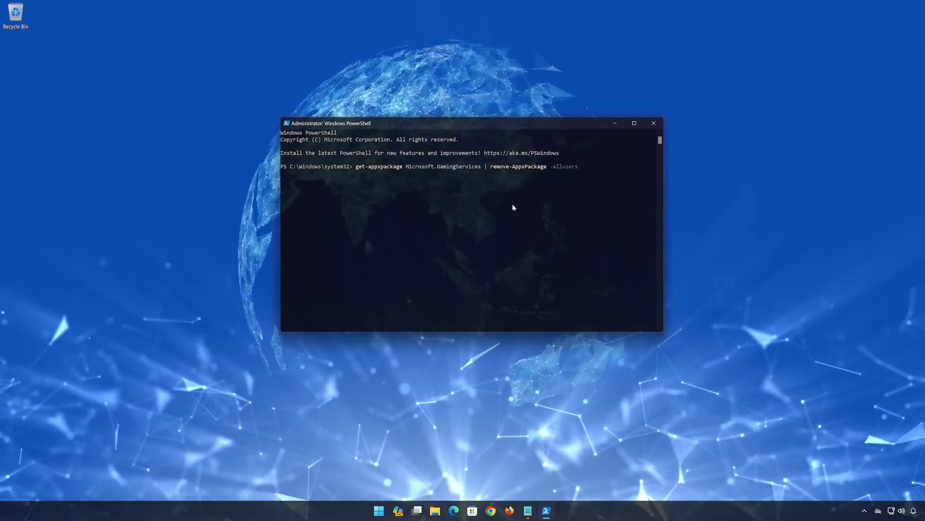
key(Return)
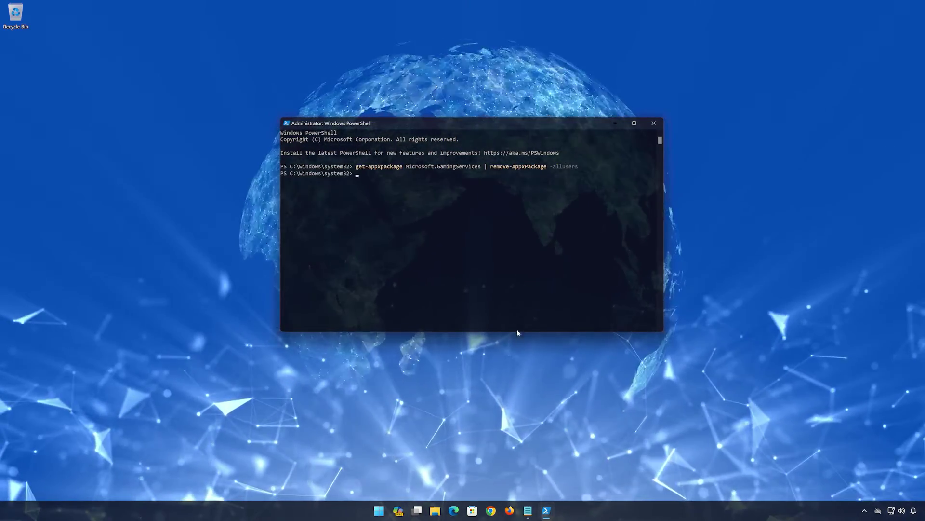
Switch back to Notepad, copy the line "start ms-windows-store://pdp/?productid=9MWPM2CQNLHN", and minimize the note
click(529, 513)
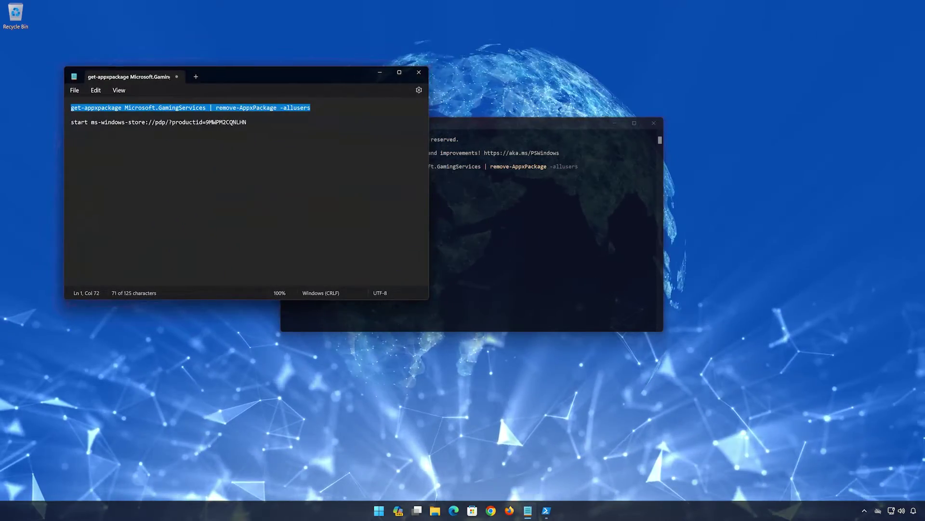
drag(265, 123, 69, 124)
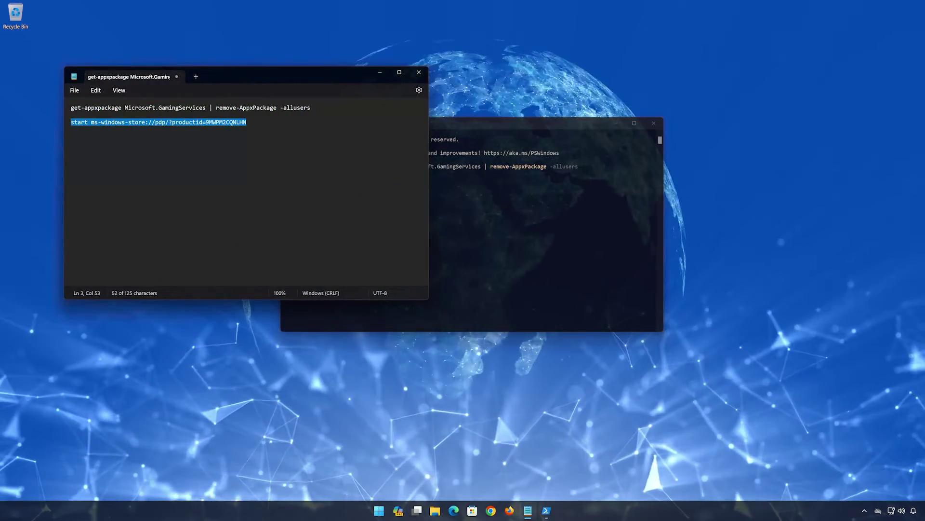
right_click(88, 125)
click(113, 167)
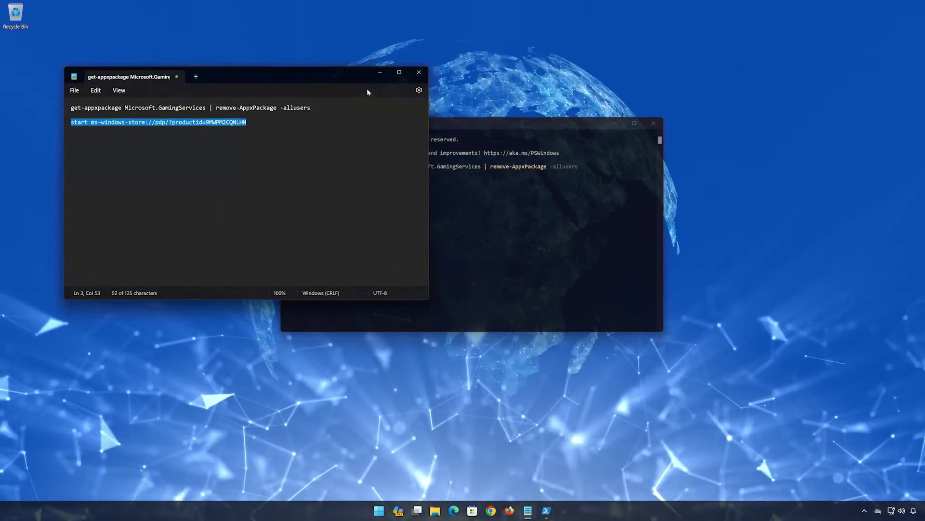
click(380, 72)
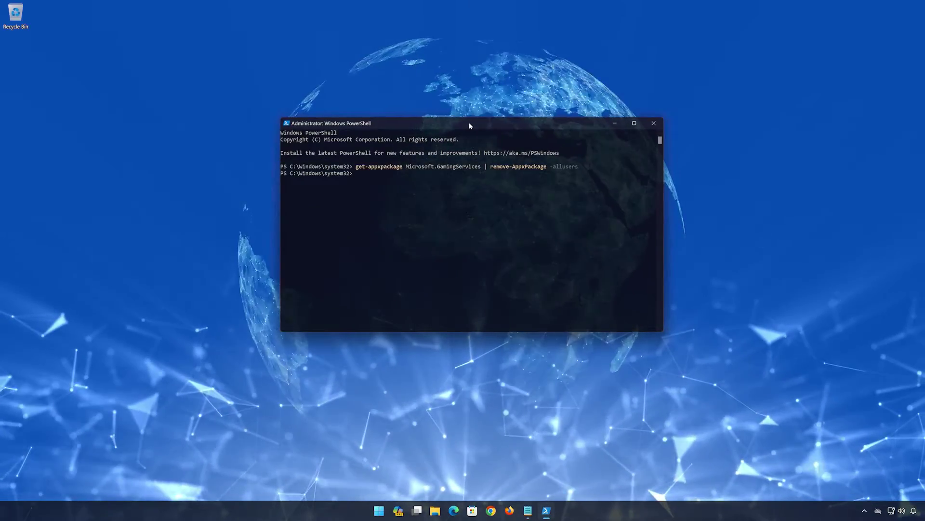
Paste and run the copied store link command in PowerShell to open the Gaming Services page in Microsoft Store
right_click(471, 124)
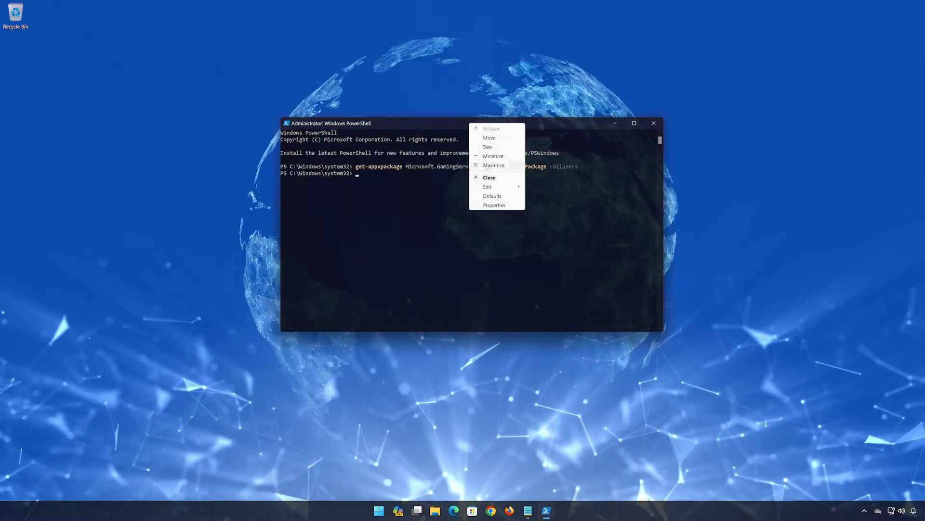
mouse_move(501, 189)
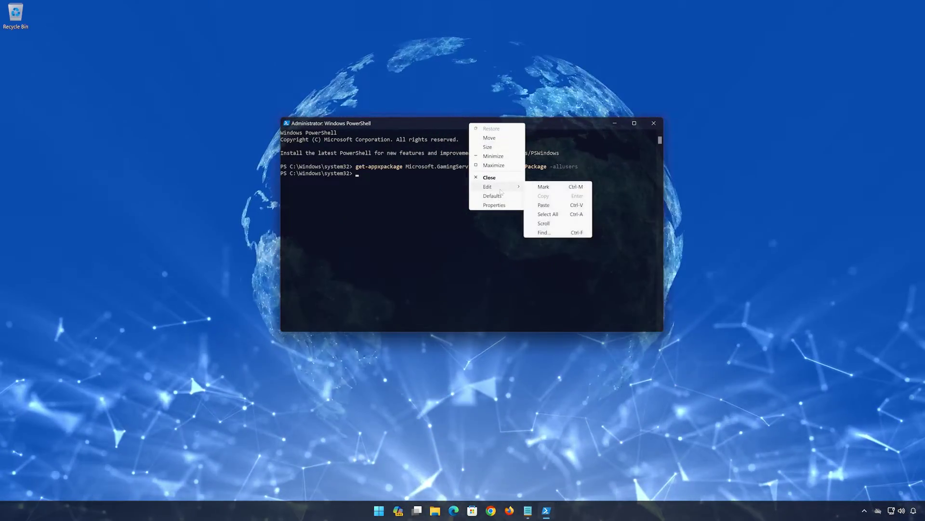
click(547, 206)
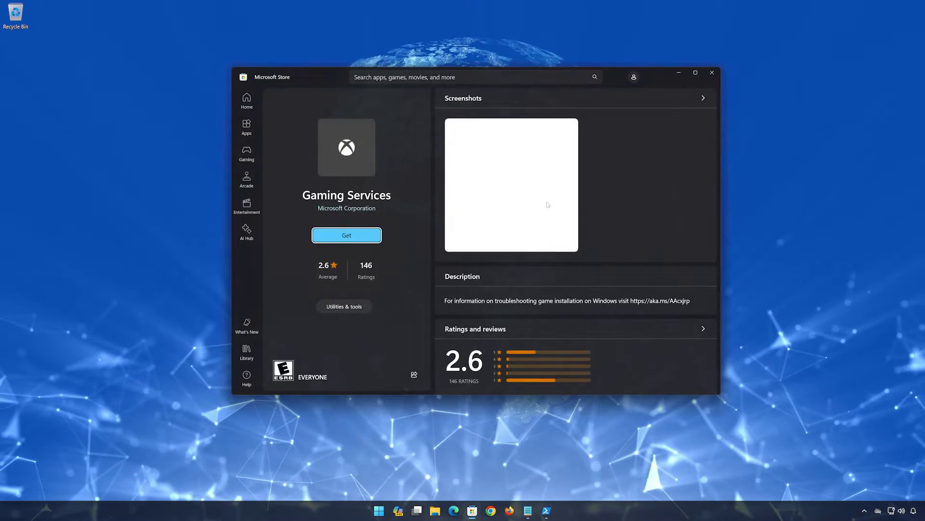
Install Gaming Services from its Microsoft Store page, allowing Host Process for Windows Services to make changes
click(332, 236)
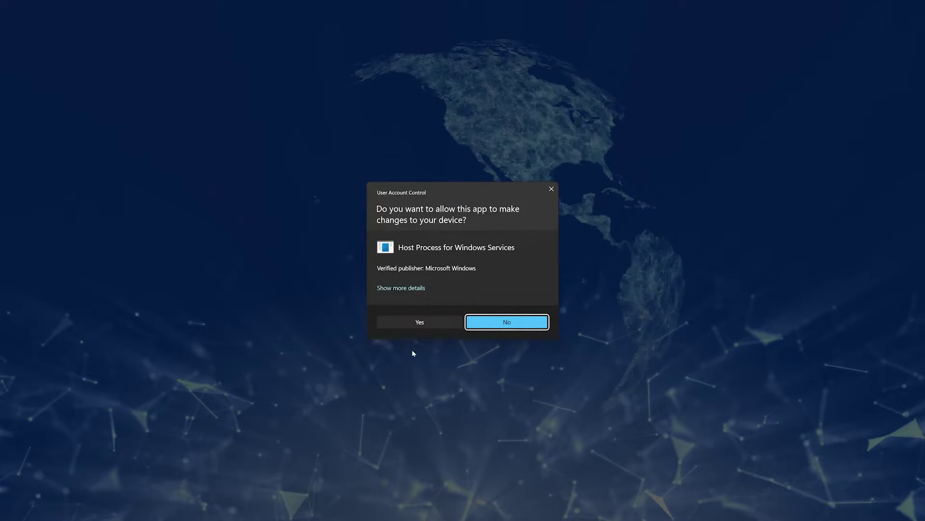
click(418, 323)
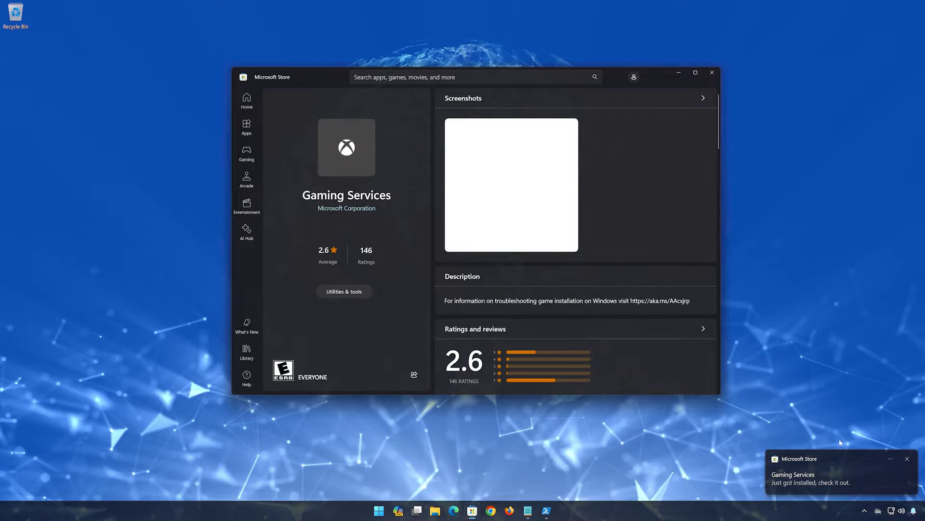
click(815, 482)
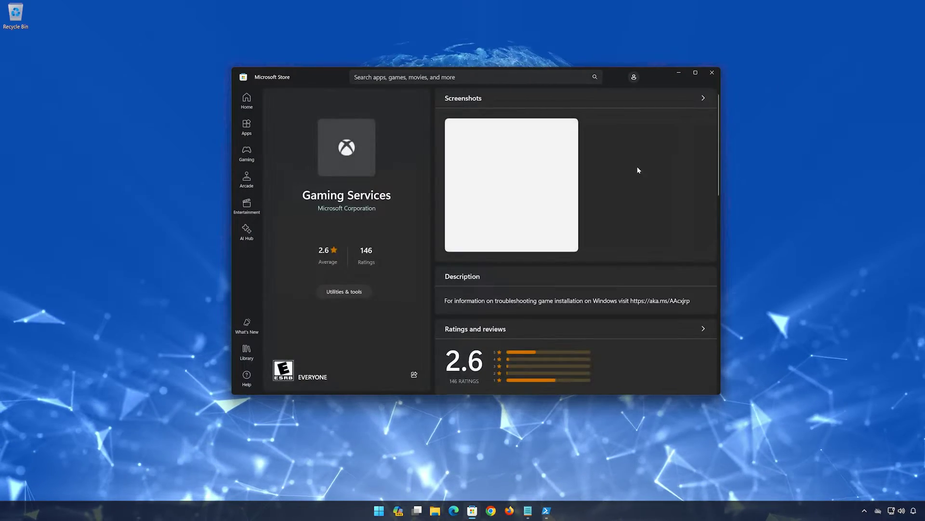
Close Microsoft Store and end the PowerShell session with the exit command
click(711, 73)
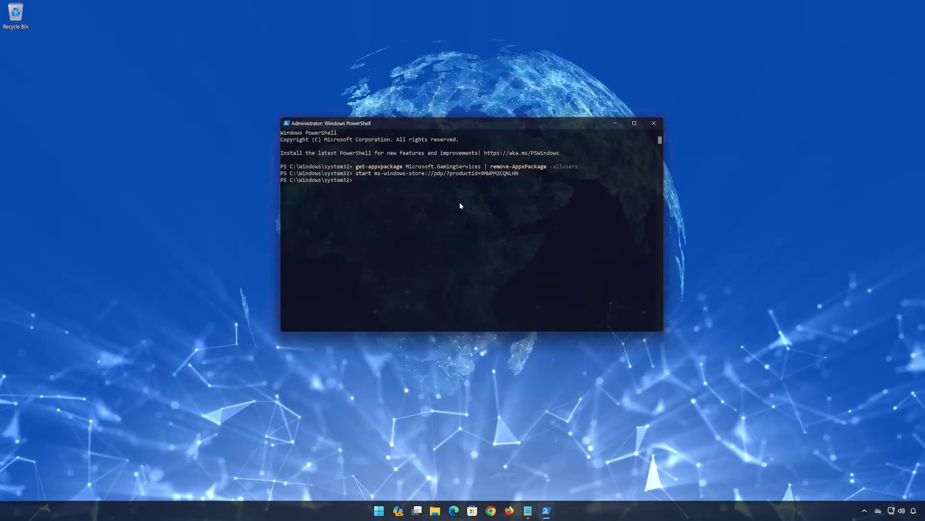
text(exit)
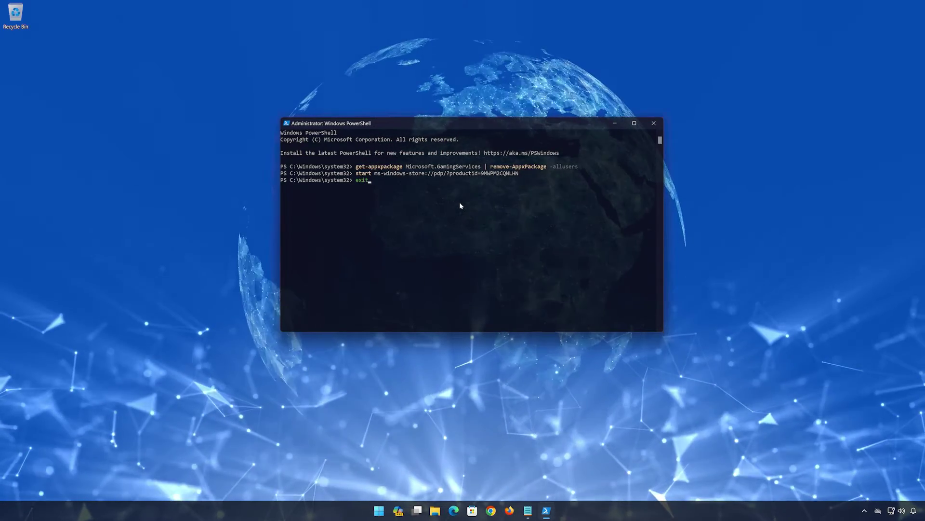
key(Return)
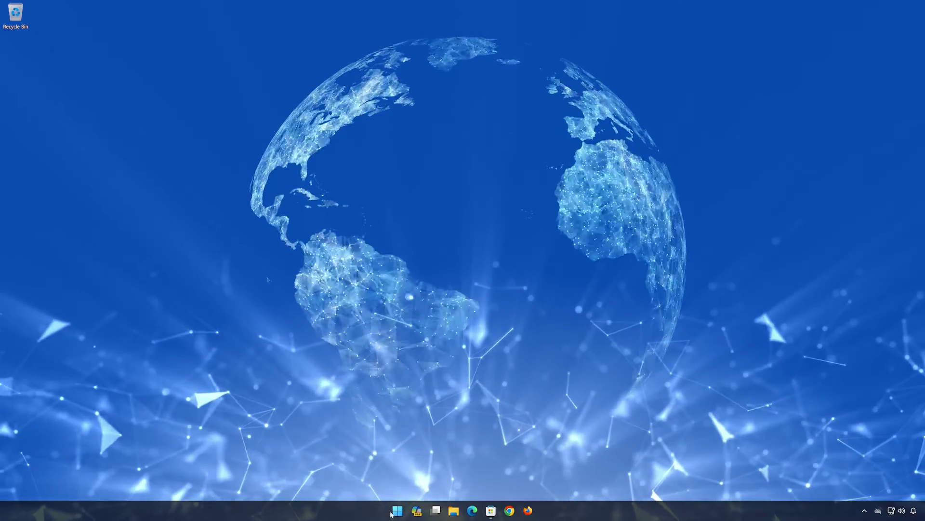
Launch the Xbox app and move its window to the middle of the desktop
click(393, 512)
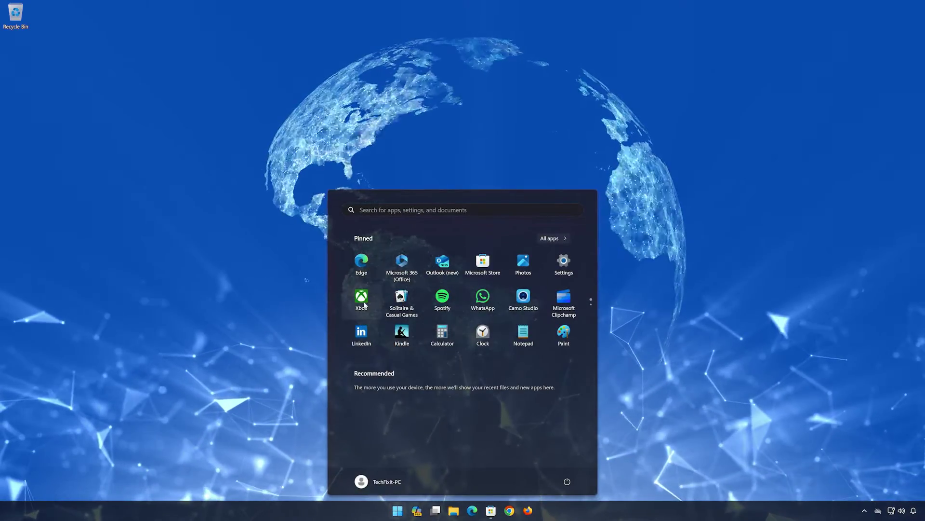
click(365, 305)
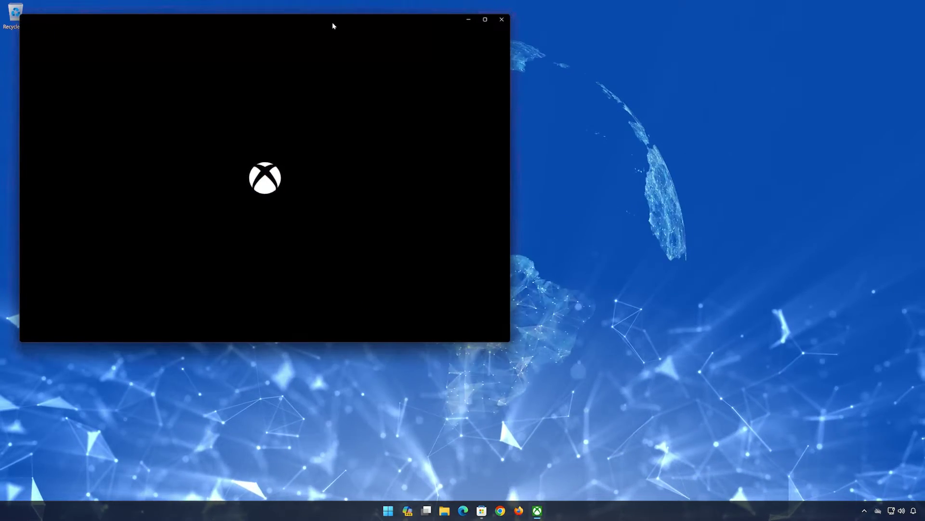
drag(365, 28, 516, 89)
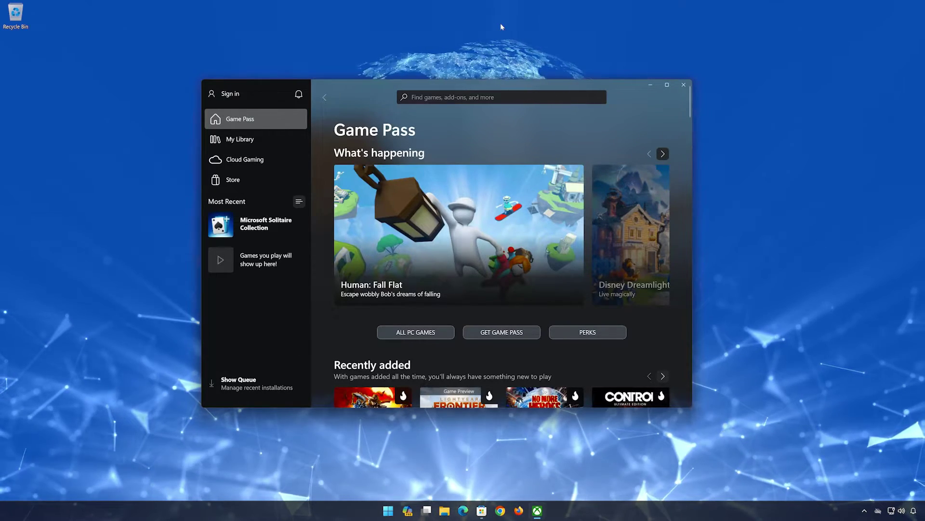
Start a repair with the Gaming Services Repair Tool from Xbox Support, allowing Xbox to make changes to the device
click(230, 95)
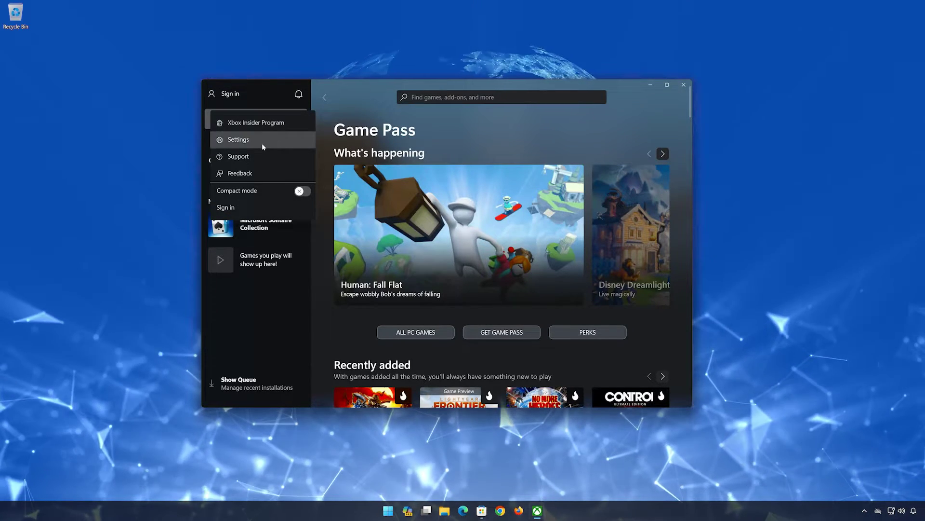
click(240, 158)
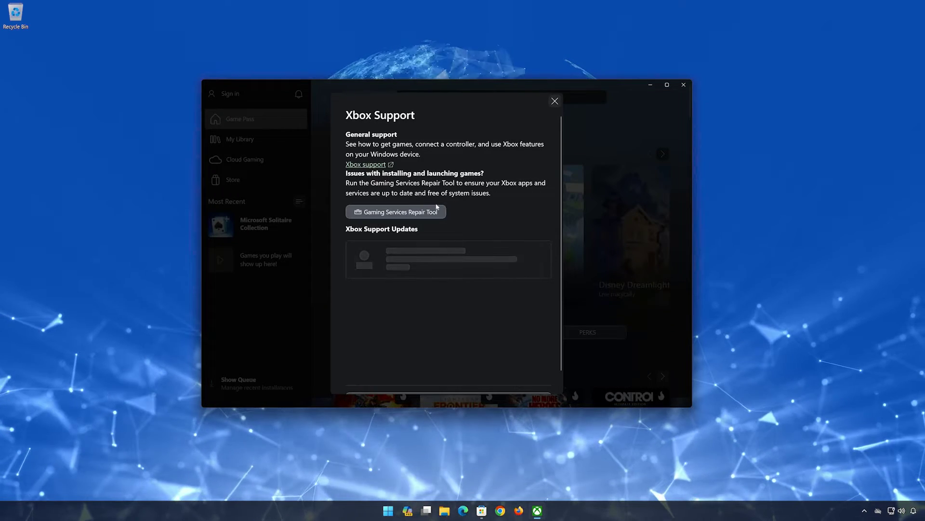
click(413, 215)
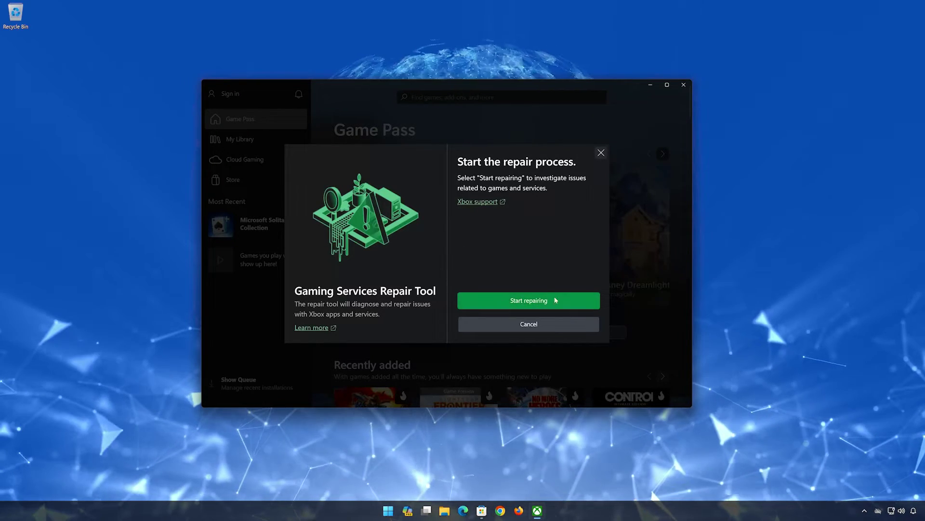
click(524, 301)
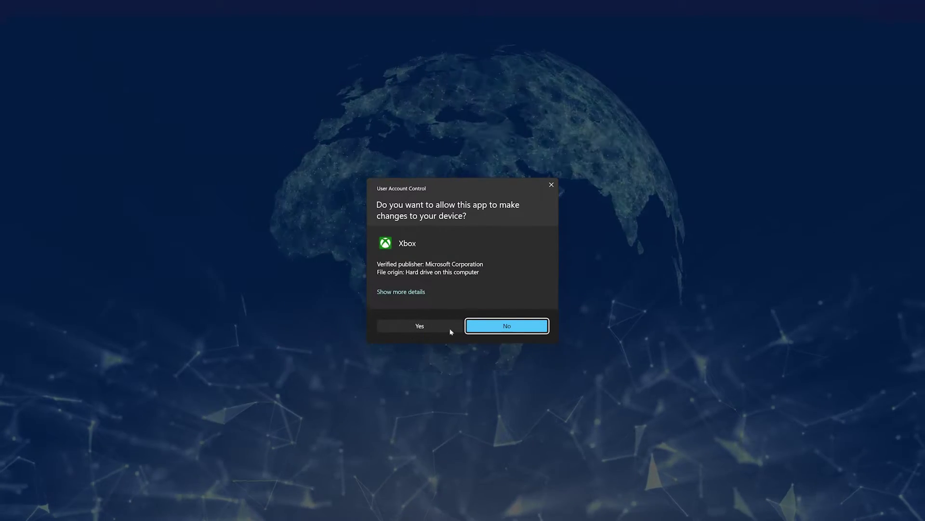
click(415, 326)
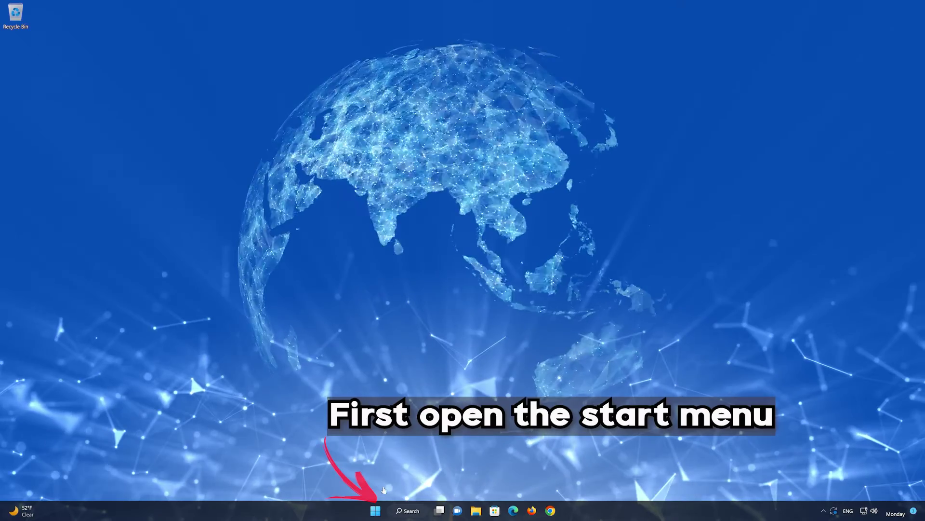
Open the Apps & features page in Windows Settings
click(375, 512)
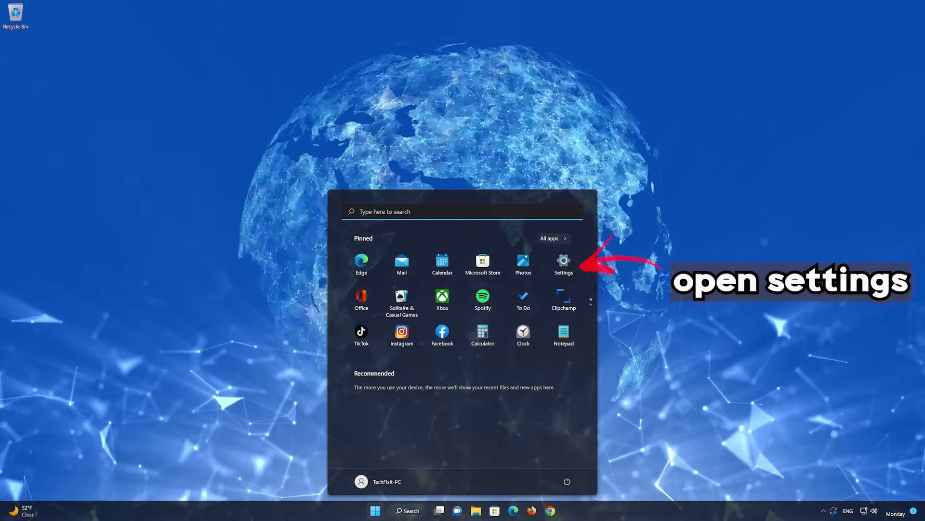
click(564, 269)
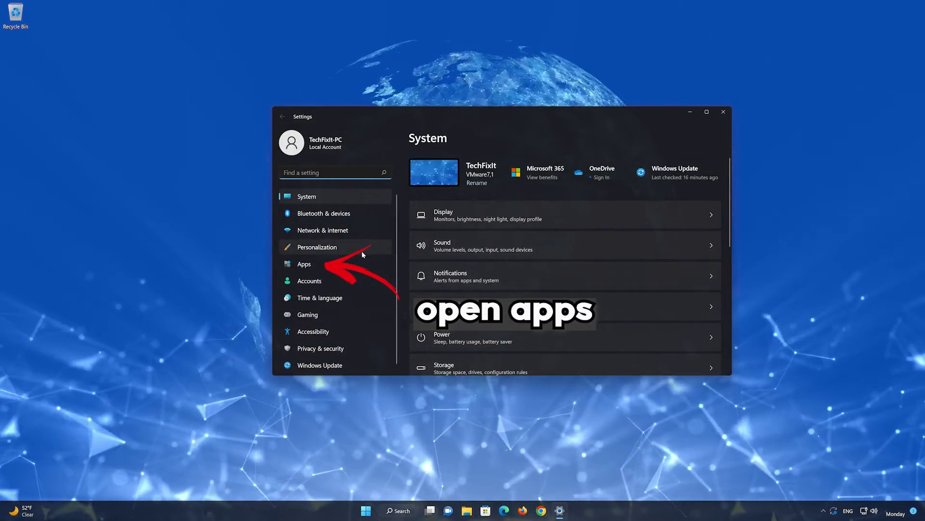
click(309, 264)
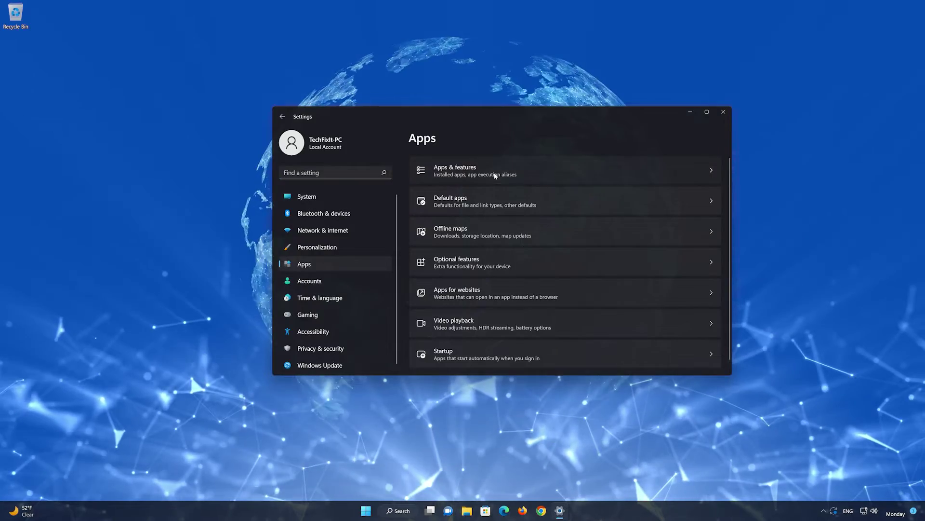
click(496, 176)
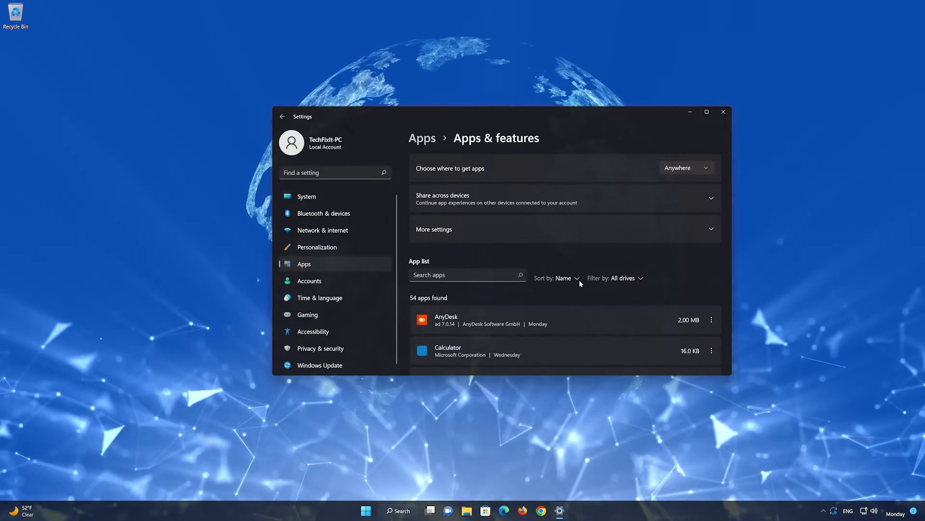
Find Xbox in the installed apps list and open its advanced options
scroll(581, 283, down, 10)
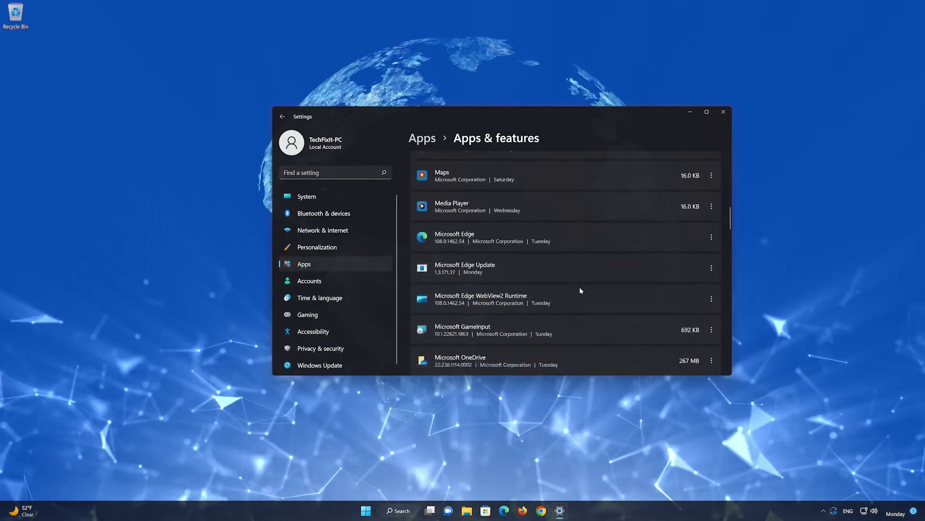
scroll(580, 289, down, 12)
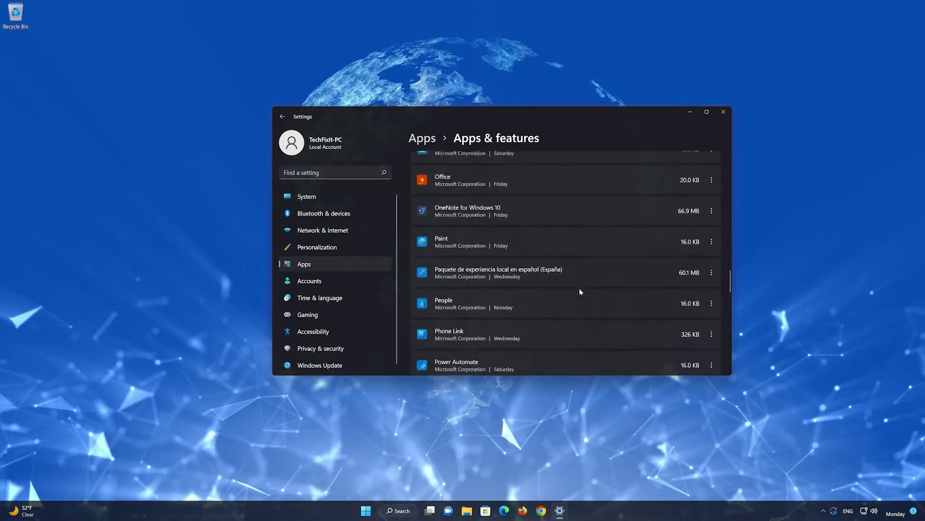
scroll(581, 291, down, 6)
scroll(581, 292, down, 4)
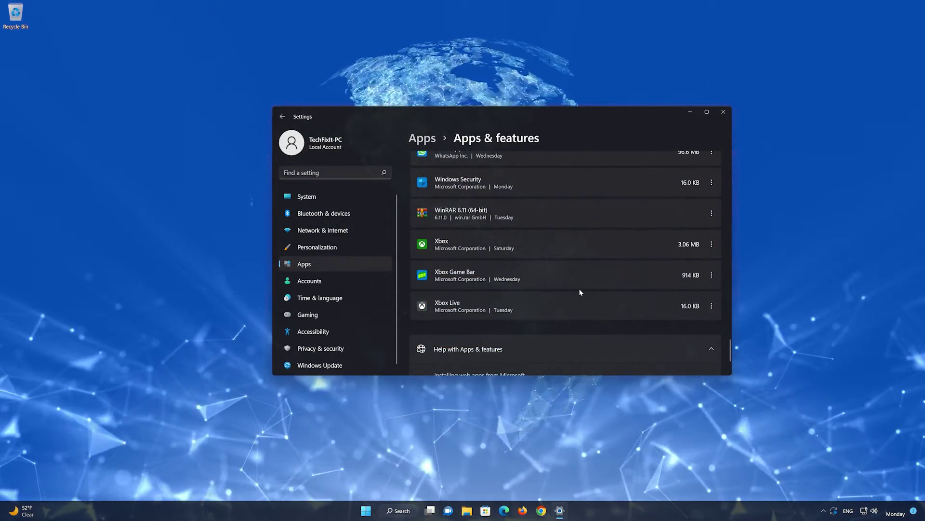
scroll(569, 290, up, 1)
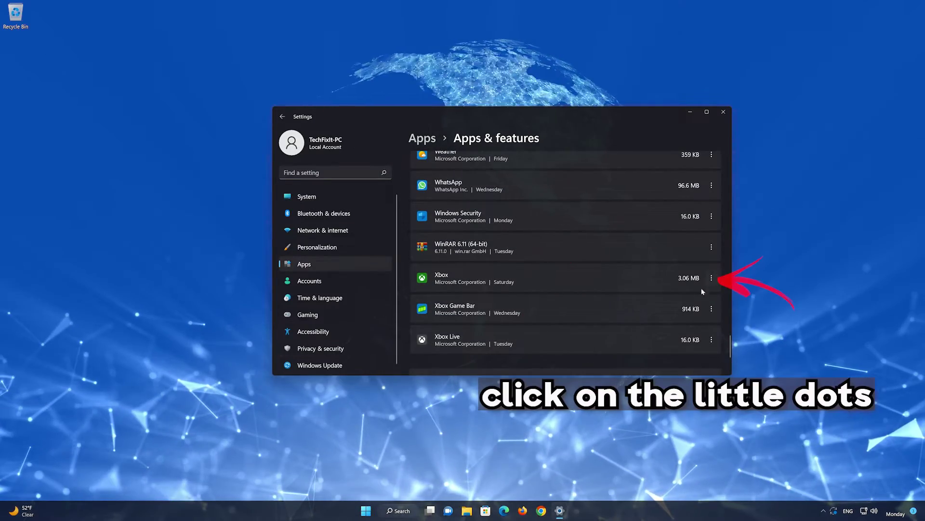
click(712, 278)
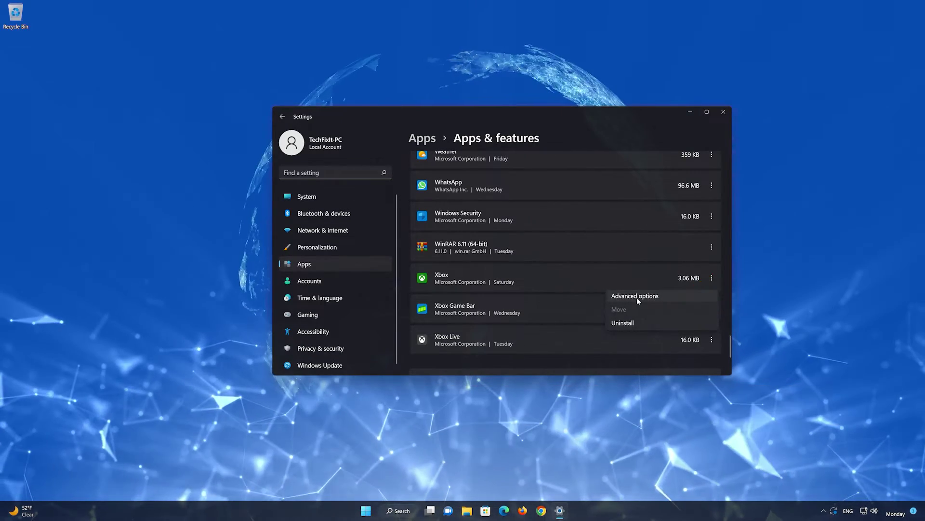
click(637, 298)
Repair the Xbox app, then reset it and confirm the deletion of its app data
scroll(636, 297, down, 5)
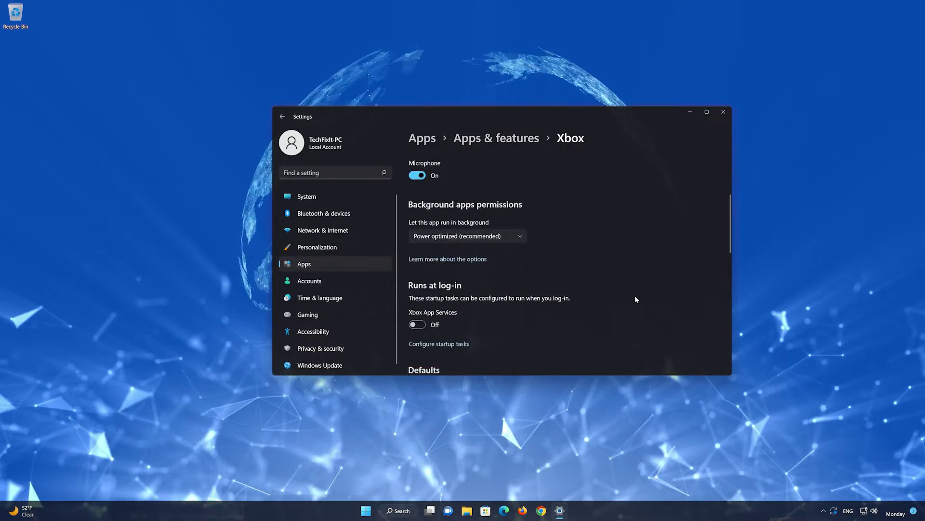
scroll(635, 298, down, 5)
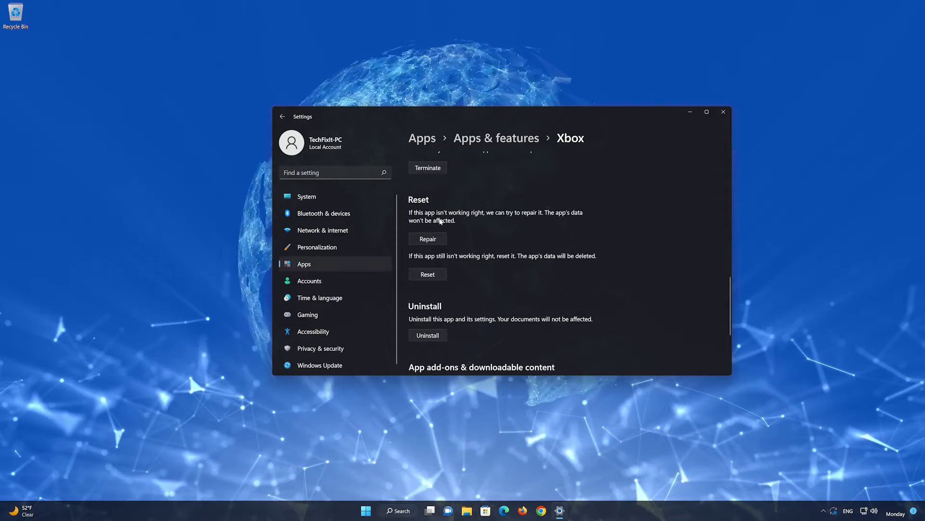
click(424, 240)
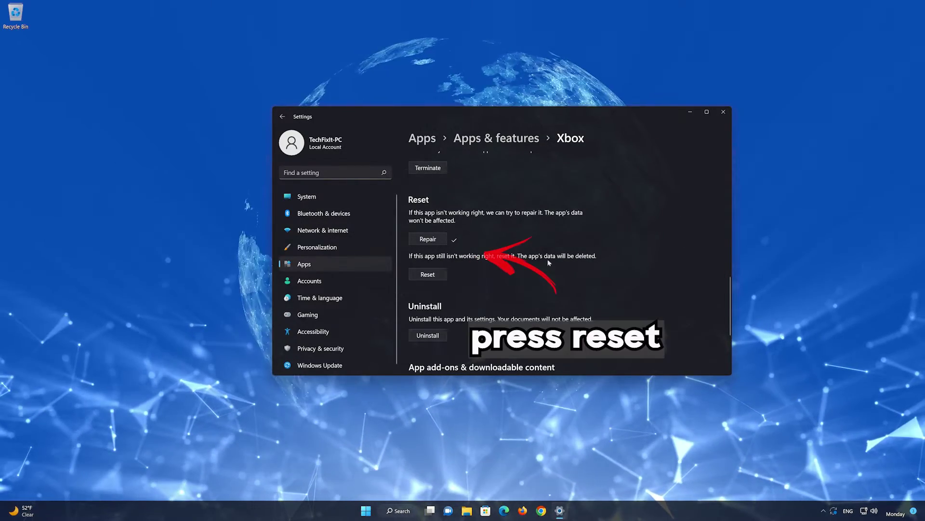
click(431, 274)
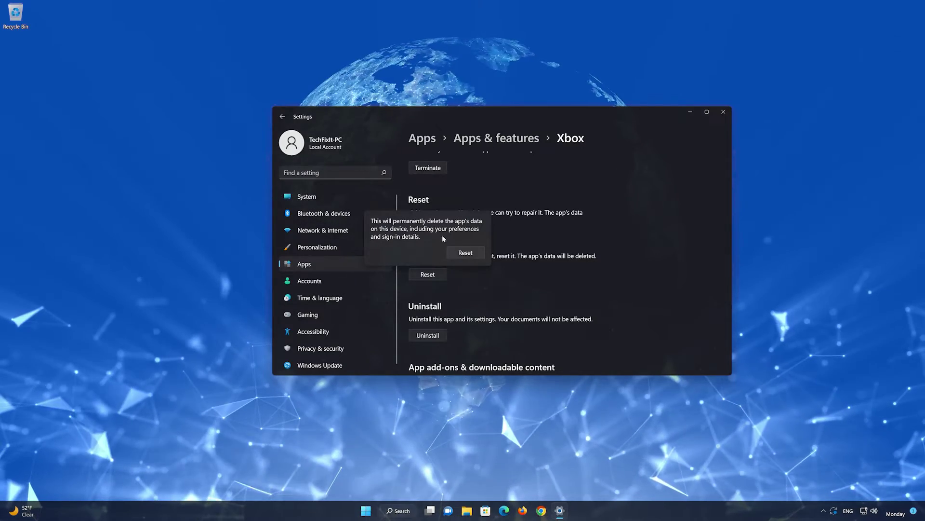
click(466, 253)
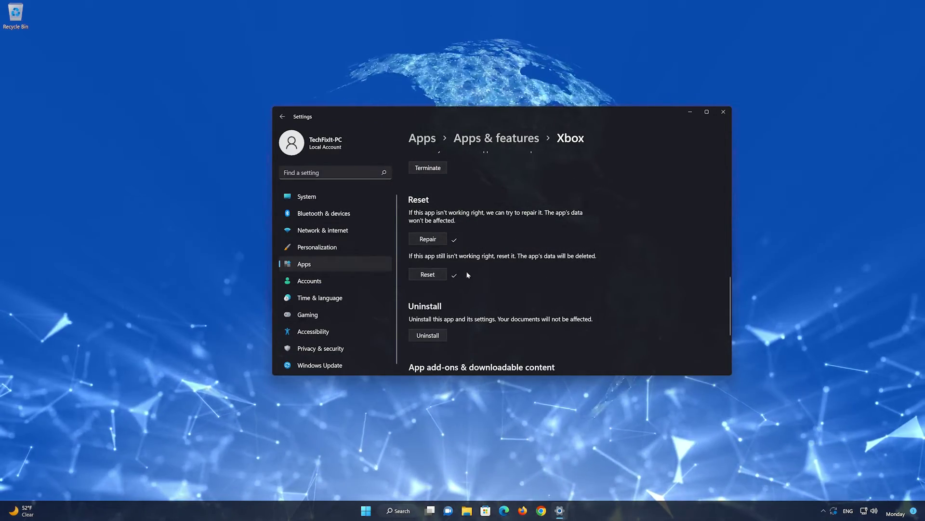
Uninstall the Xbox app with its related info and close Windows Settings
scroll(465, 258, down, 2)
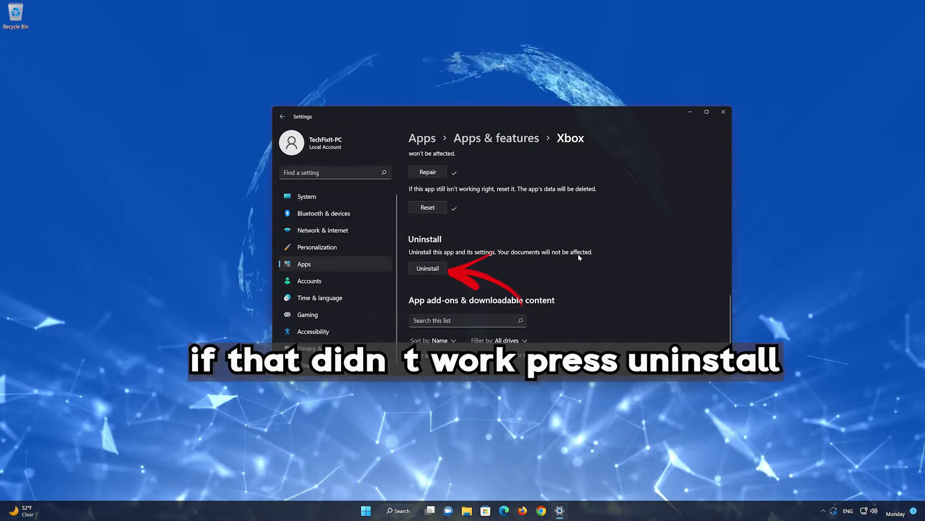
click(429, 269)
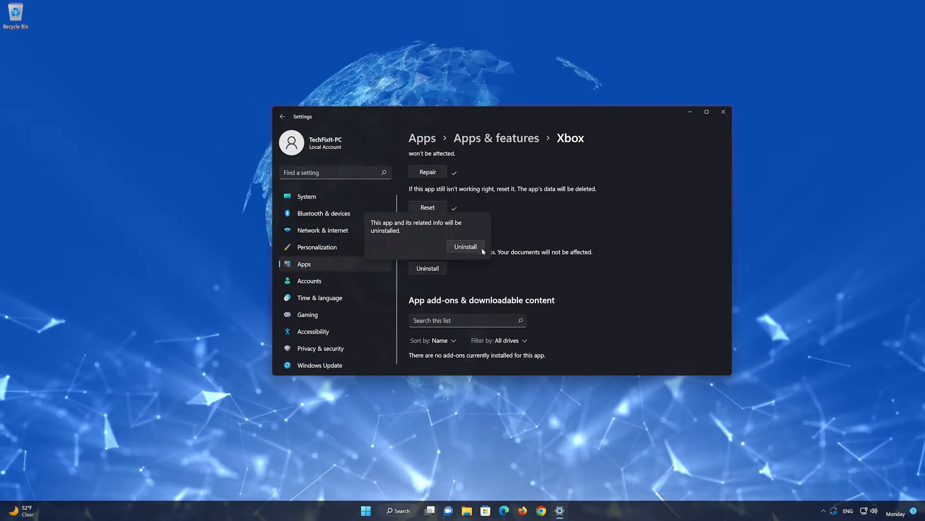
click(470, 249)
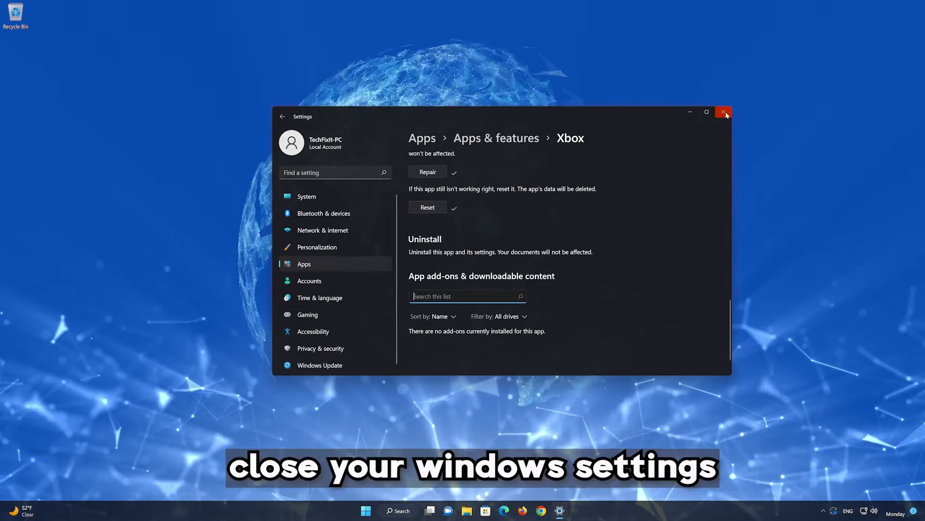
click(724, 112)
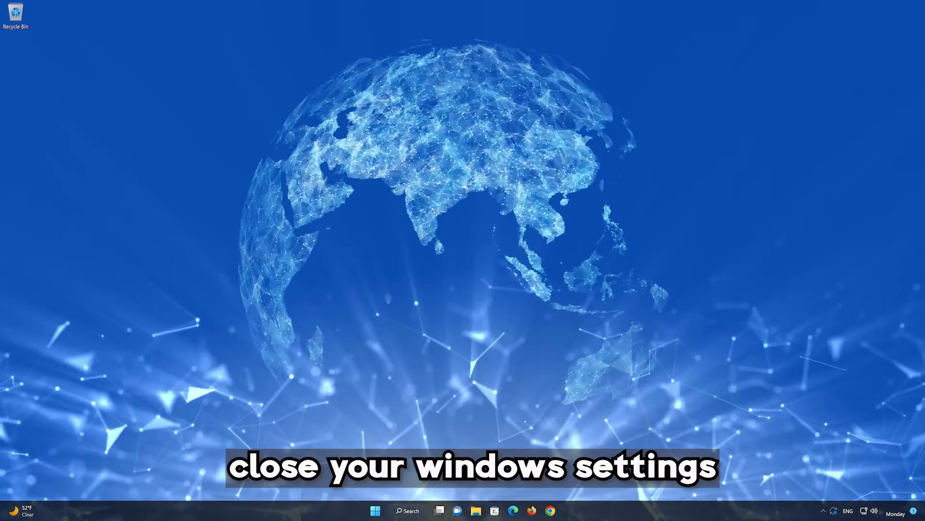
Open Microsoft Store, search for xbox and install the Xbox app from Microsoft Corporation
click(494, 511)
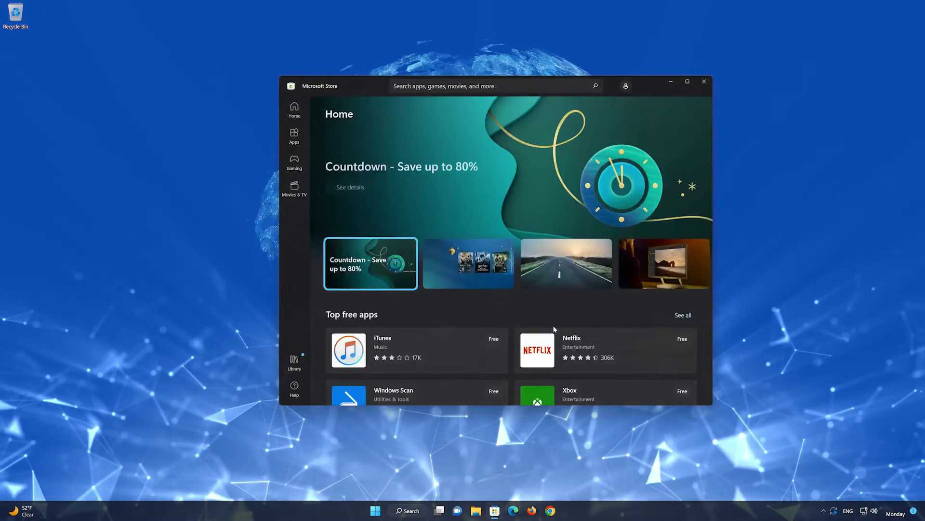
click(482, 85)
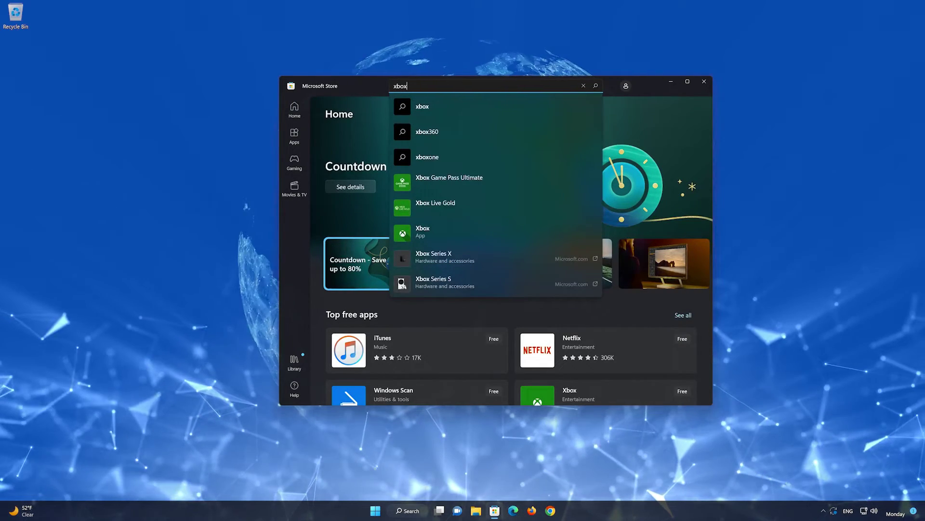
click(437, 231)
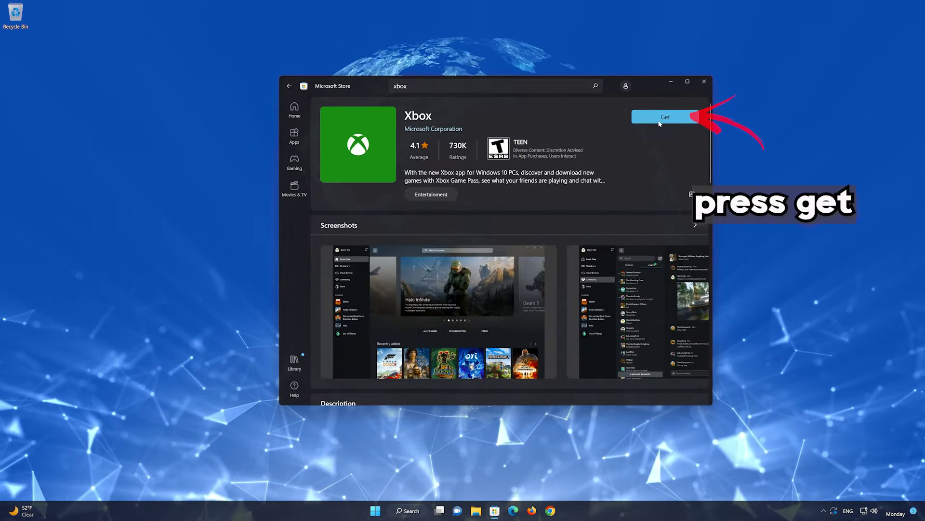
click(660, 123)
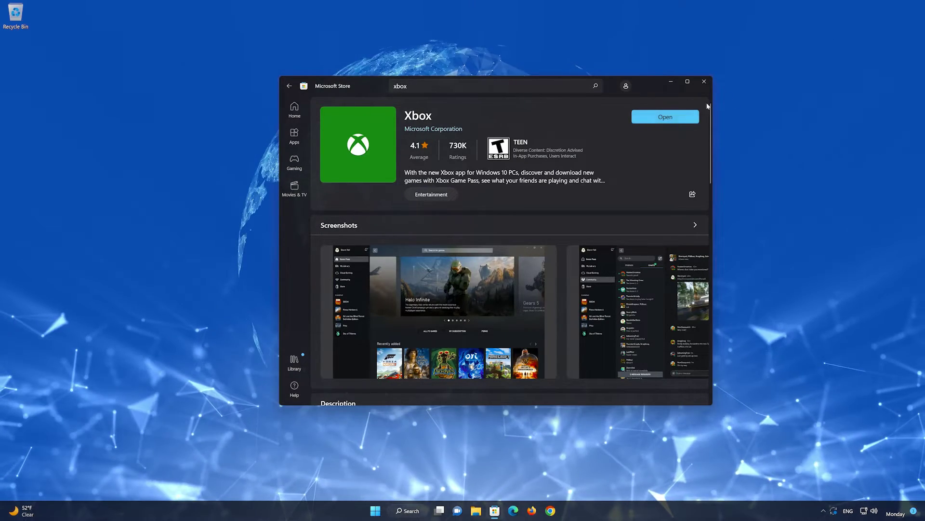
Launch the Xbox app from its store page, move its window to mid-desktop and enter the Game Pass catalog without signing in
click(679, 116)
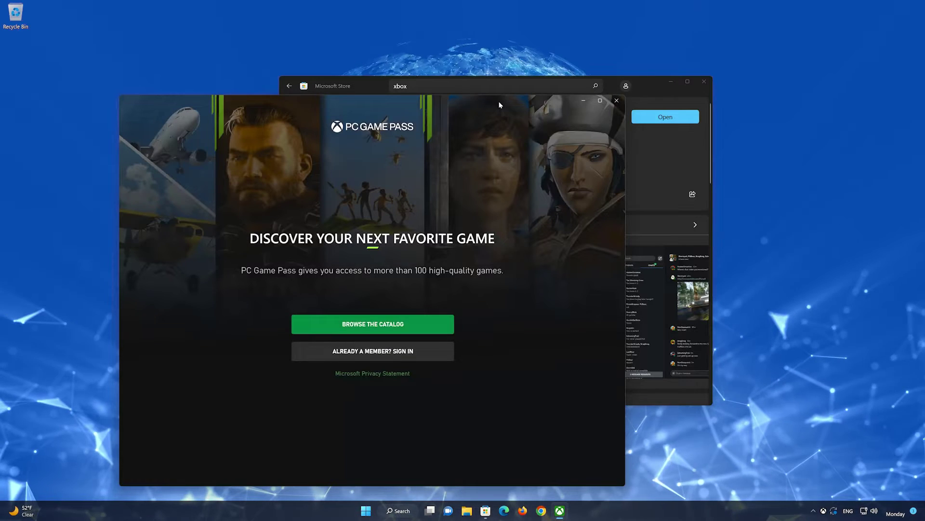
drag(500, 105, 618, 62)
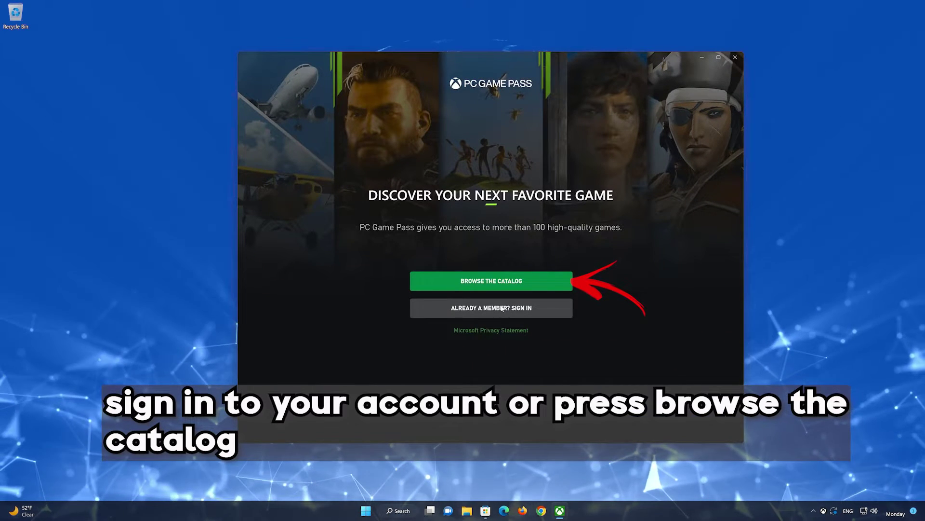
click(512, 280)
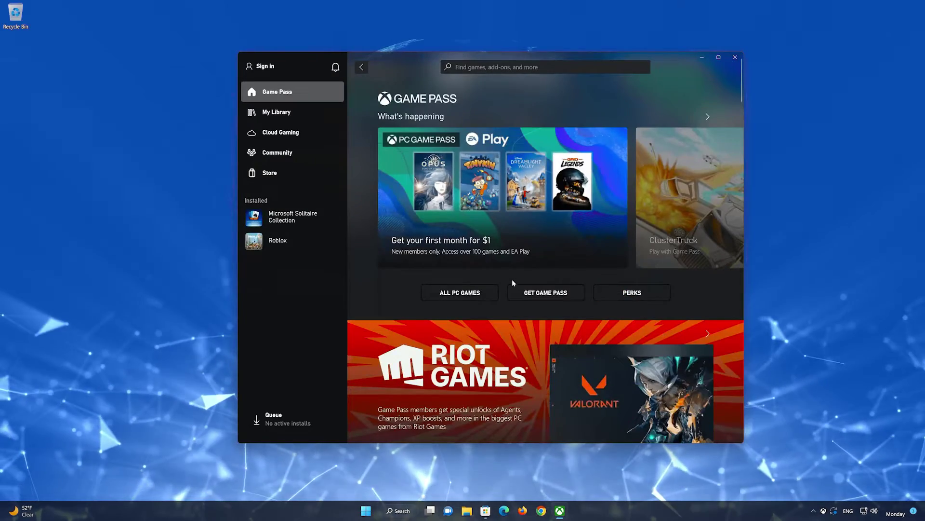
Look through the Game Pass catalog, then close the Xbox app and Microsoft Store
scroll(513, 281, down, 15)
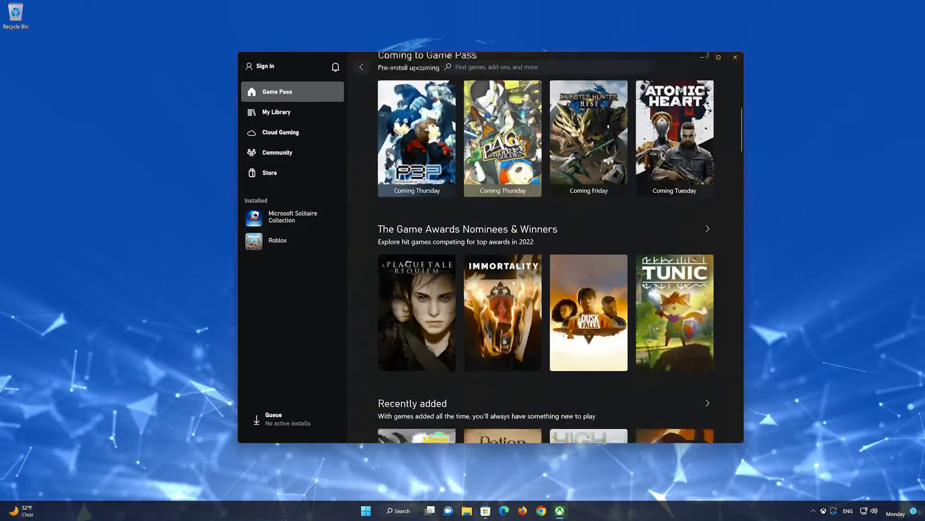
scroll(511, 282, down, 5)
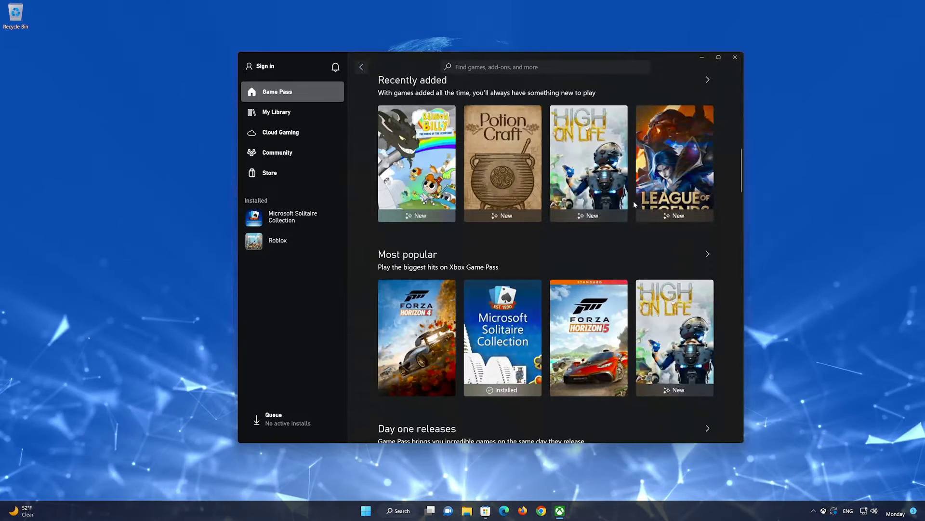
click(737, 59)
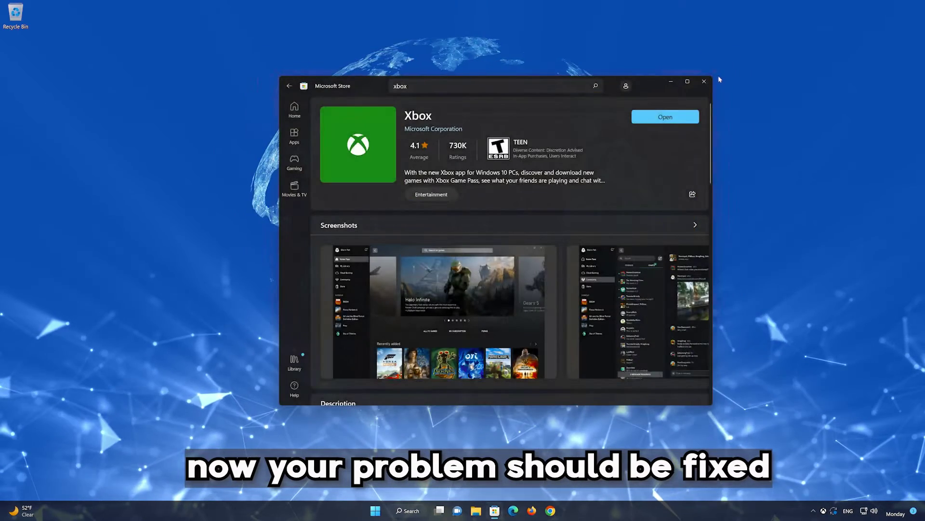
click(710, 81)
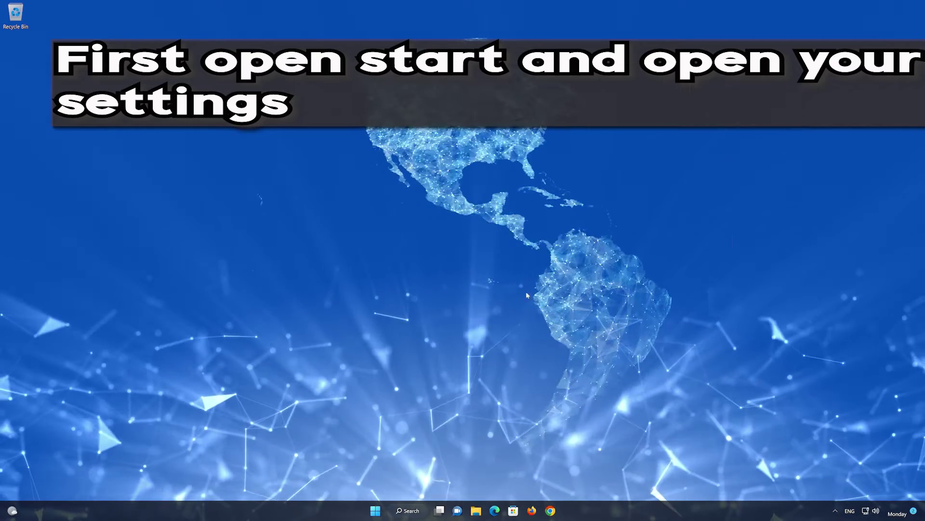
Open Windows Settings and go to the Apps & features page in the Apps category
click(375, 511)
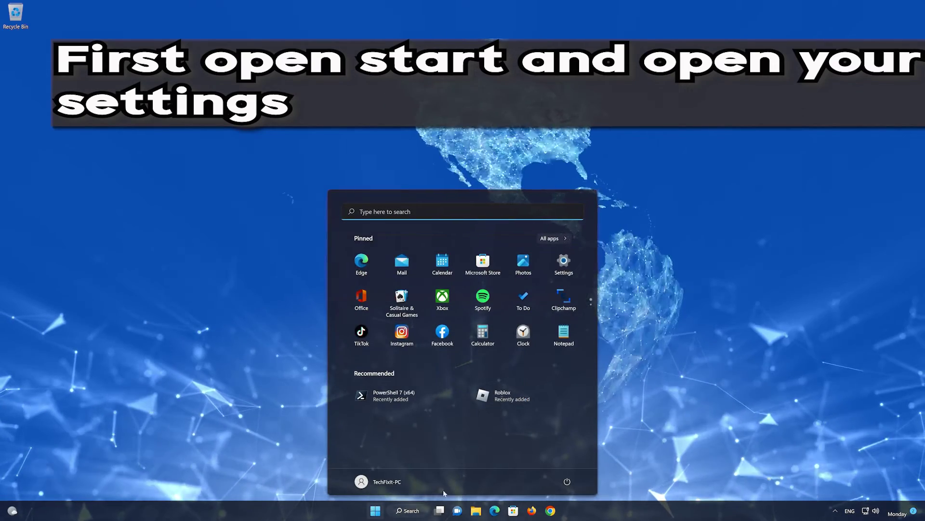
click(569, 263)
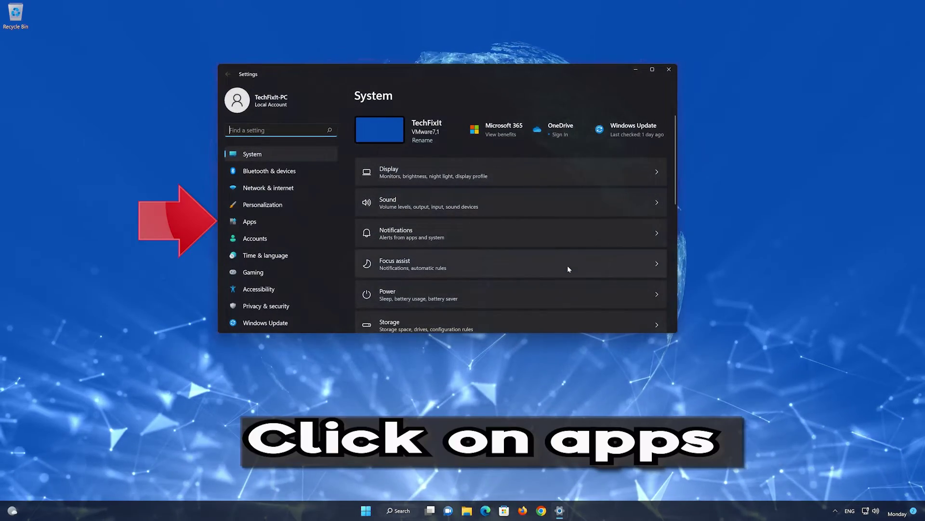
click(285, 219)
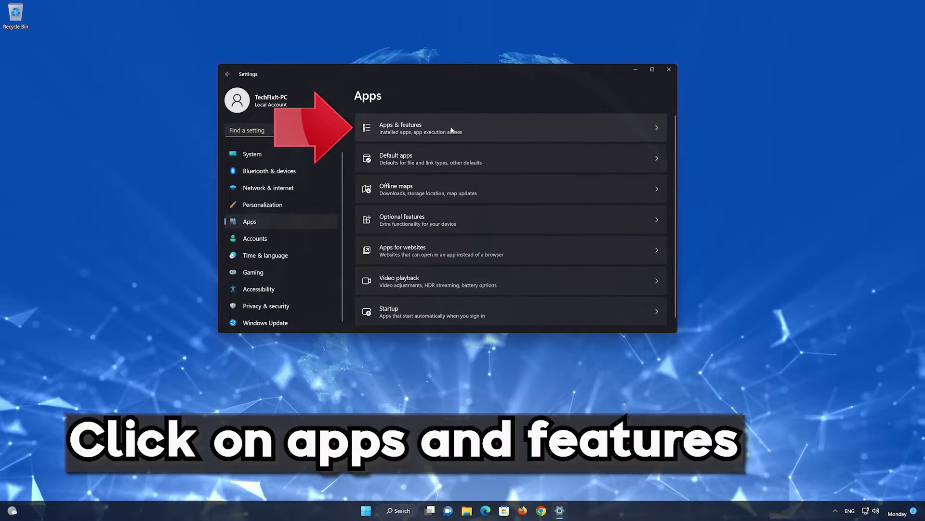
click(469, 125)
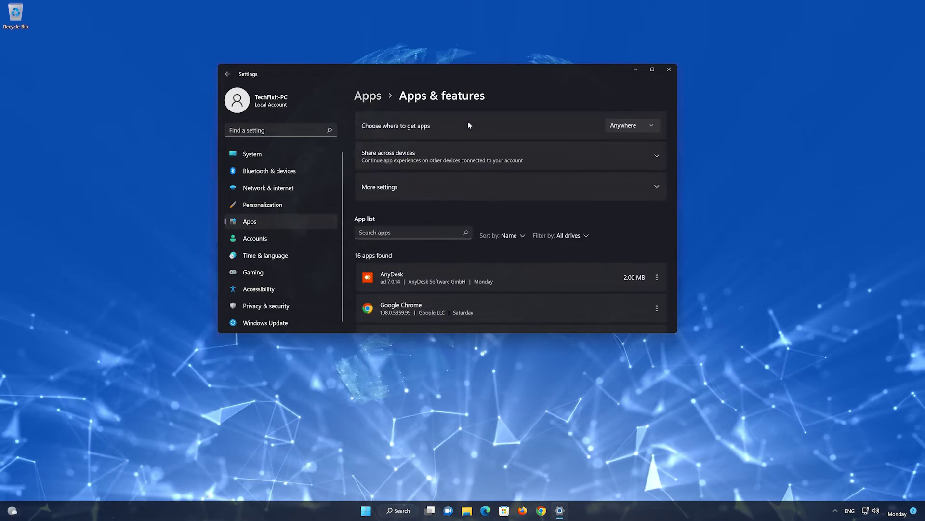
Find Microsoft Store in the installed apps list and open its advanced options
scroll(509, 222, down, 10)
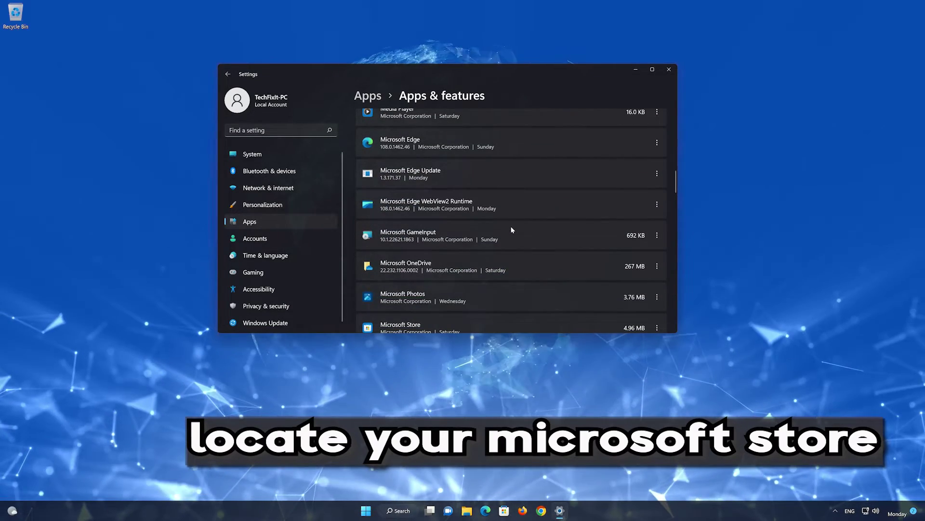
scroll(512, 230, down, 2)
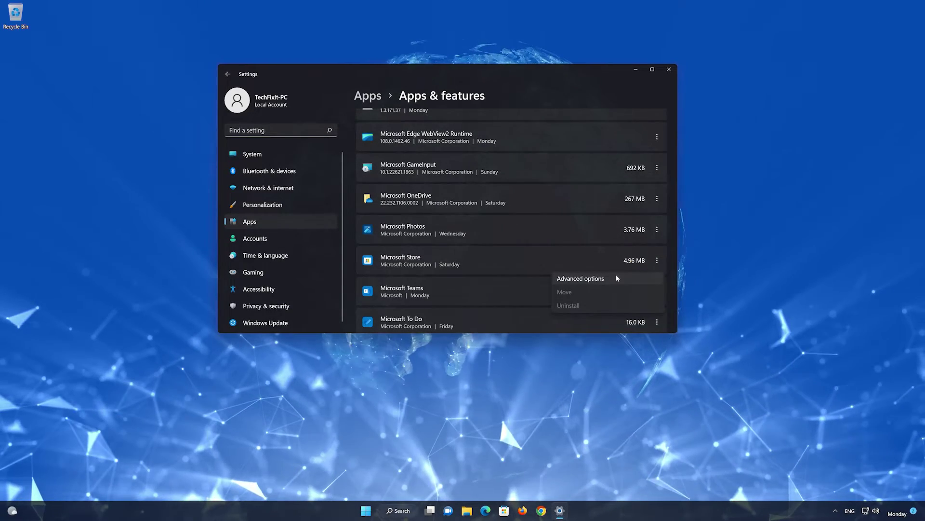
click(616, 275)
Repair Microsoft Store from its advanced options page, and also reset it, confirming the deletion of the app's data
scroll(596, 271, down, 1)
scroll(597, 271, down, 7)
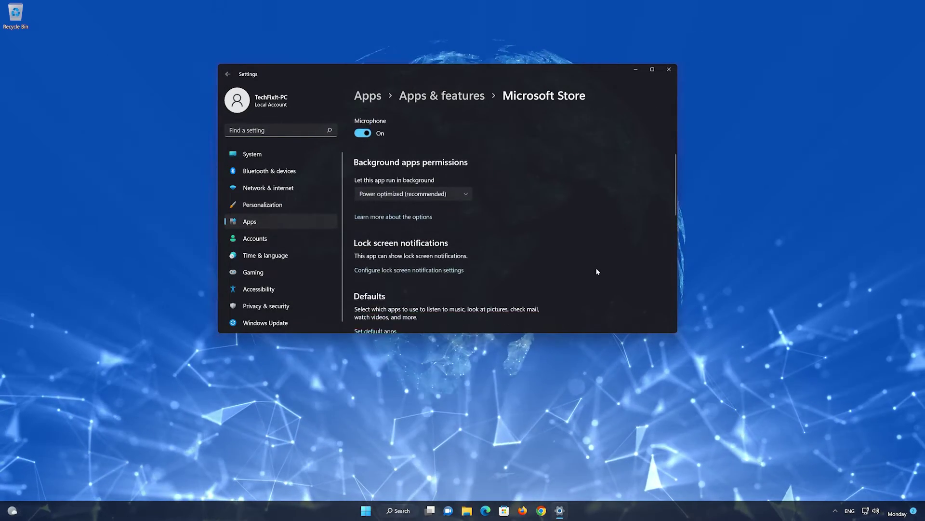
scroll(597, 271, down, 2)
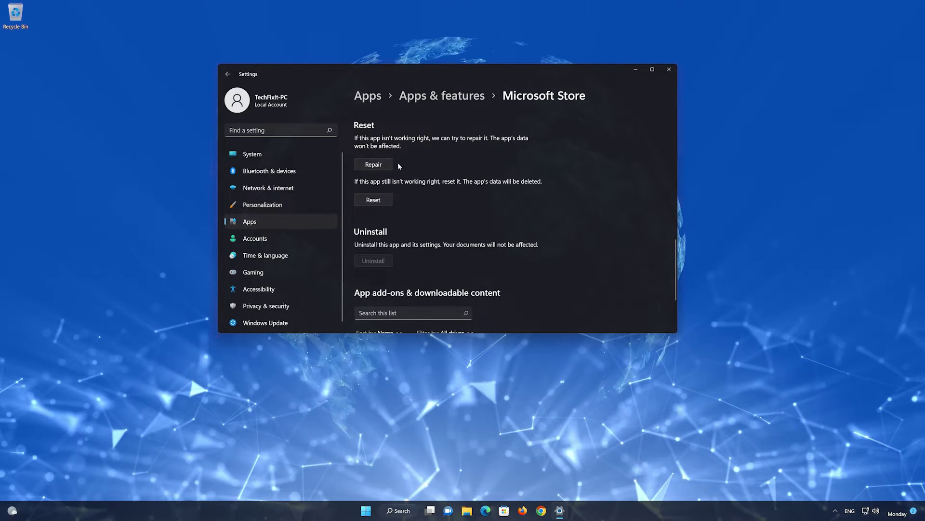
click(374, 165)
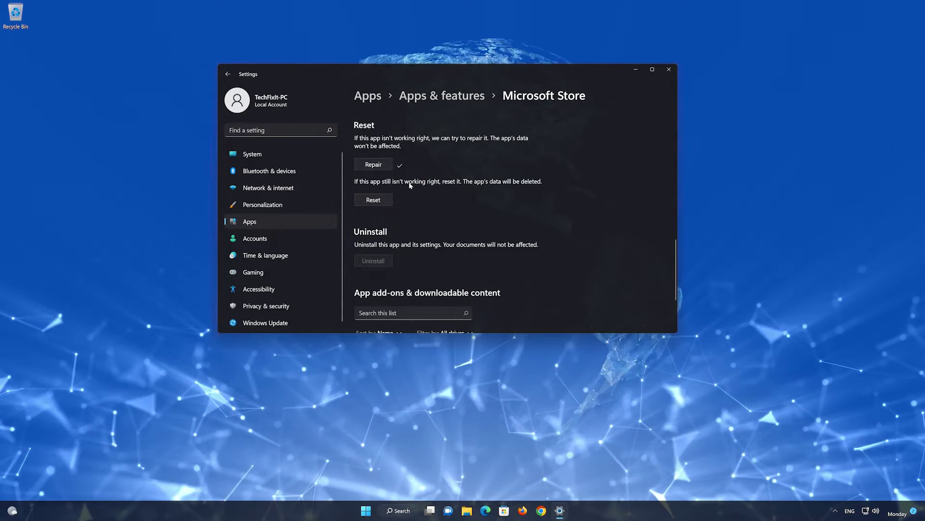
click(370, 202)
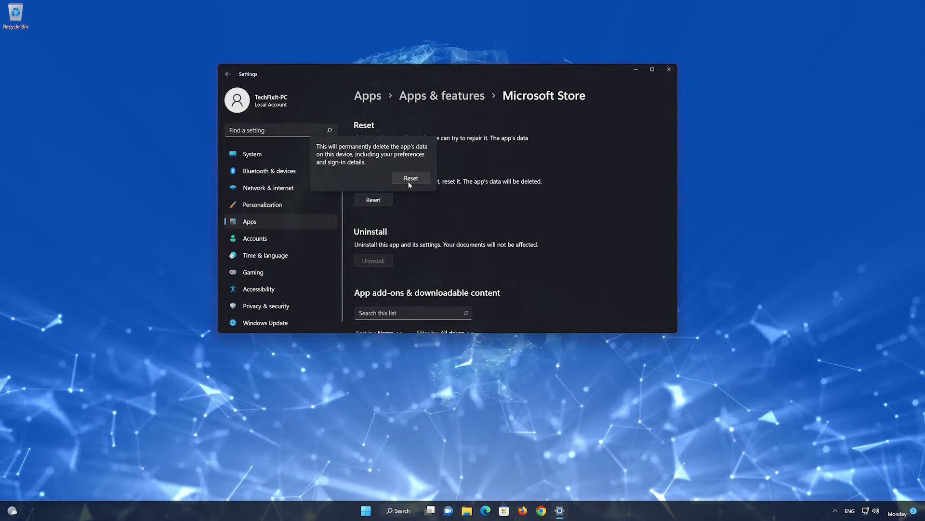
click(410, 180)
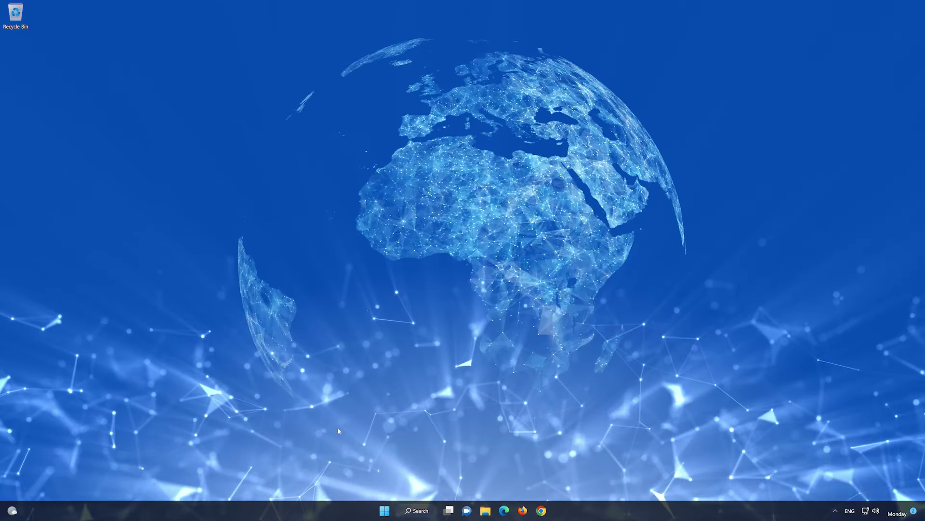
Search Windows for "wsreset" and run the command to clear the Microsoft Store cache
click(386, 511)
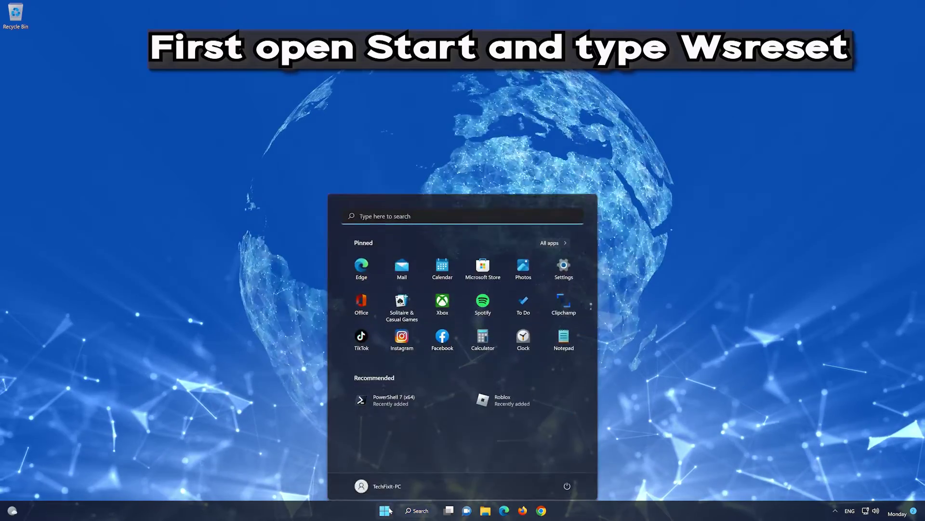
click(386, 510)
click(386, 510)
text(wsreset)
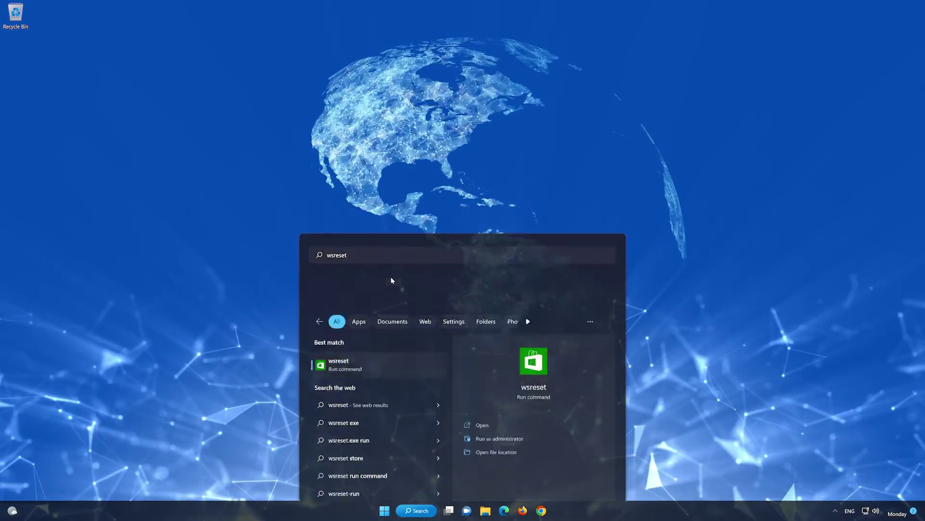
click(391, 280)
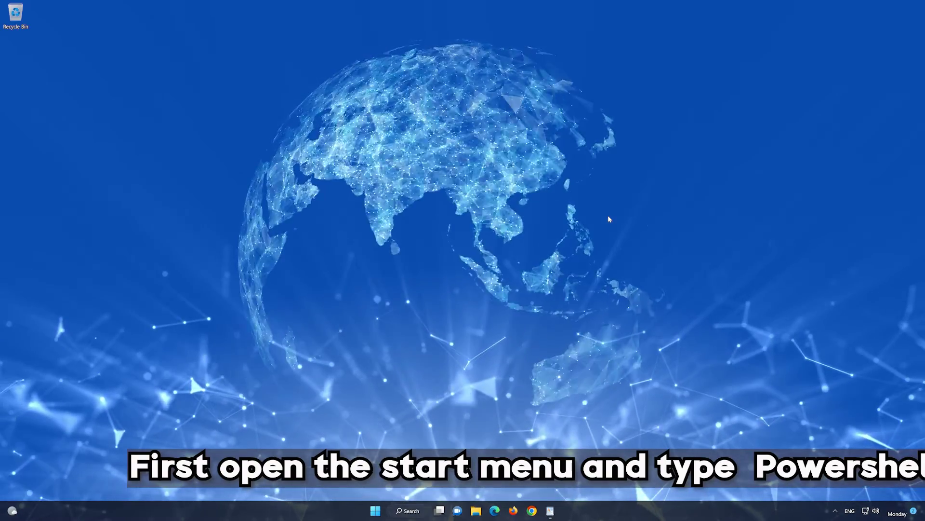
Find PowerShell 7 (x64), run it as administrator with the permission request approved, and move its window to mid-desktop
click(374, 515)
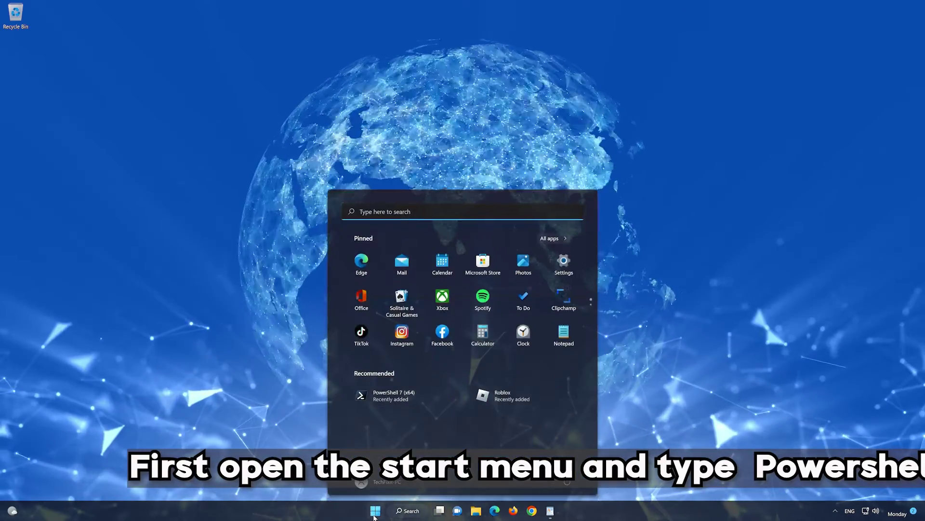
text(p)
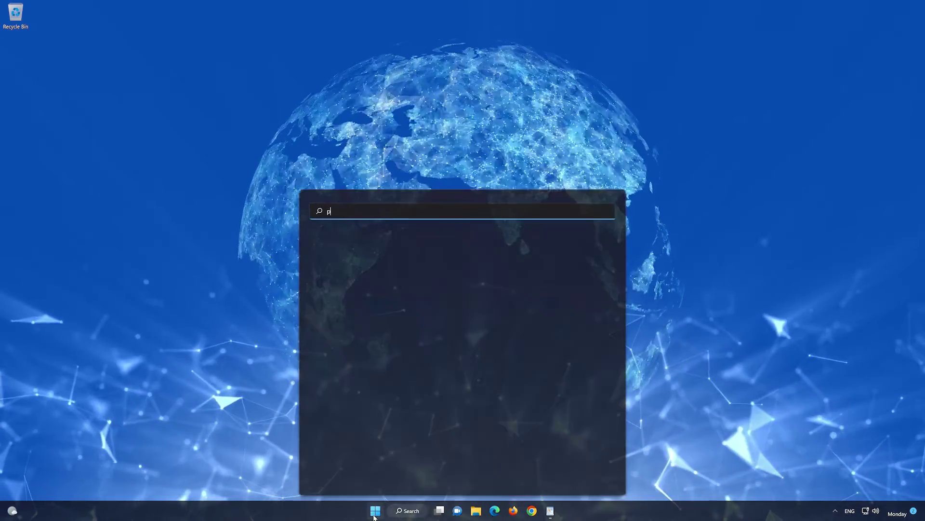
text(owershe)
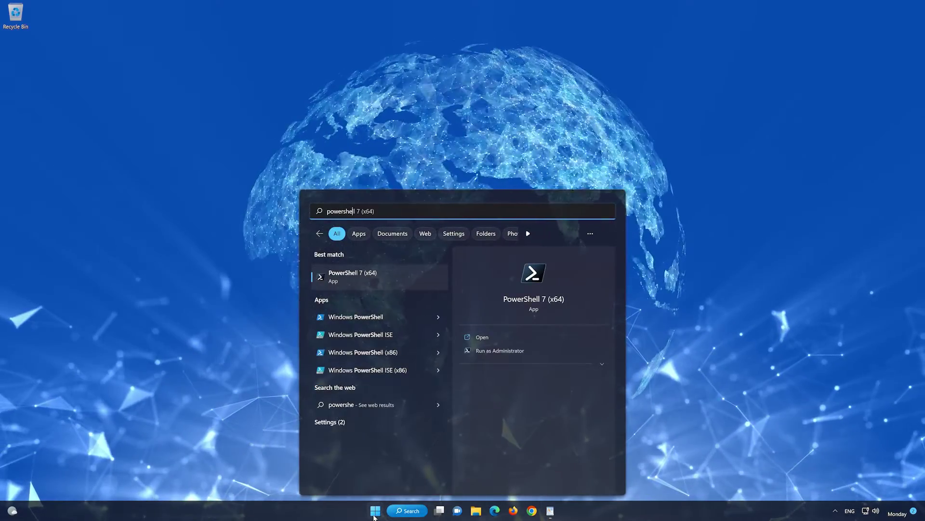
text(ll)
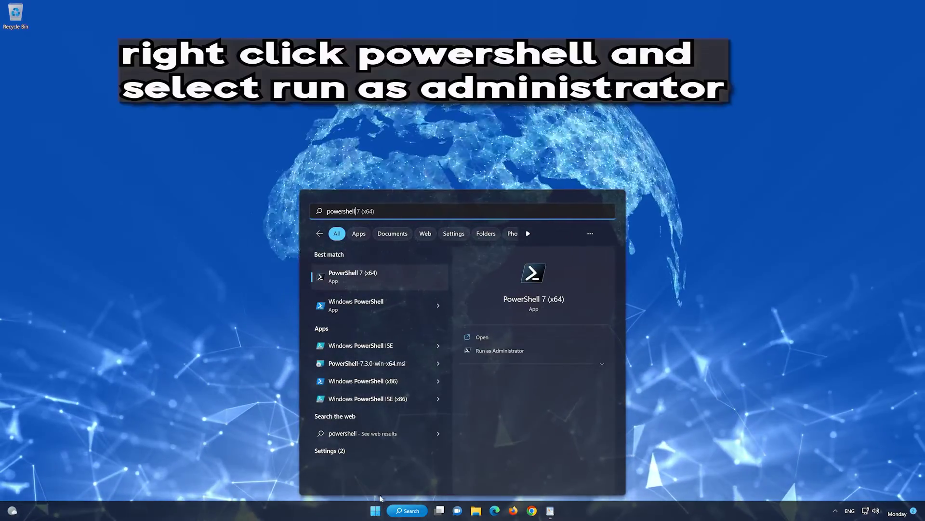
right_click(394, 280)
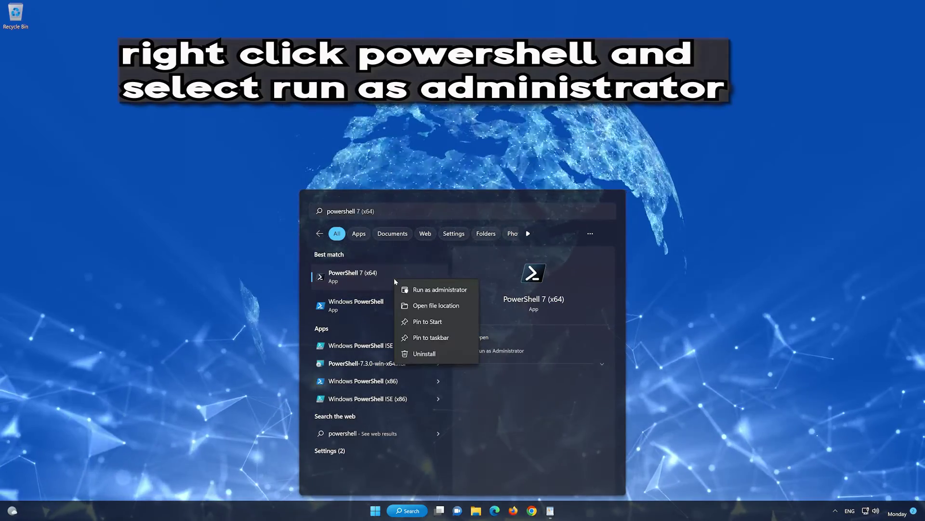
click(447, 290)
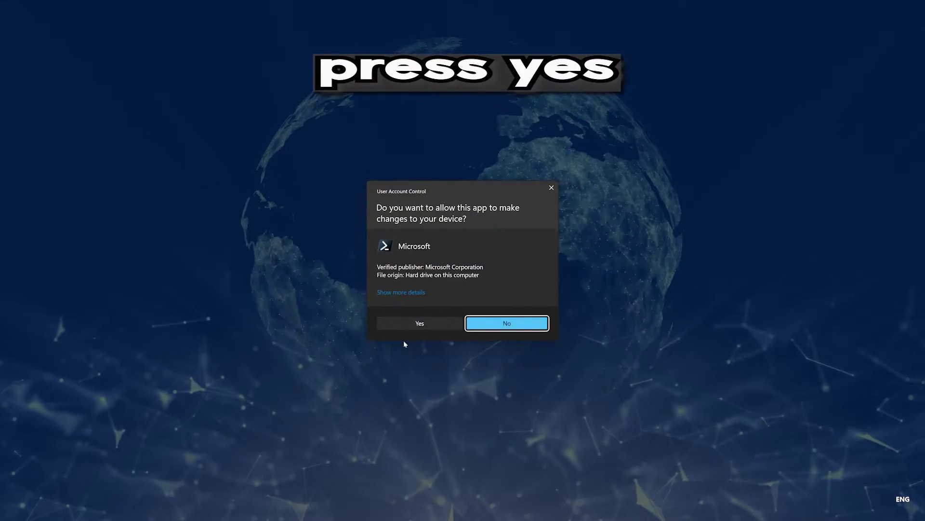
click(418, 323)
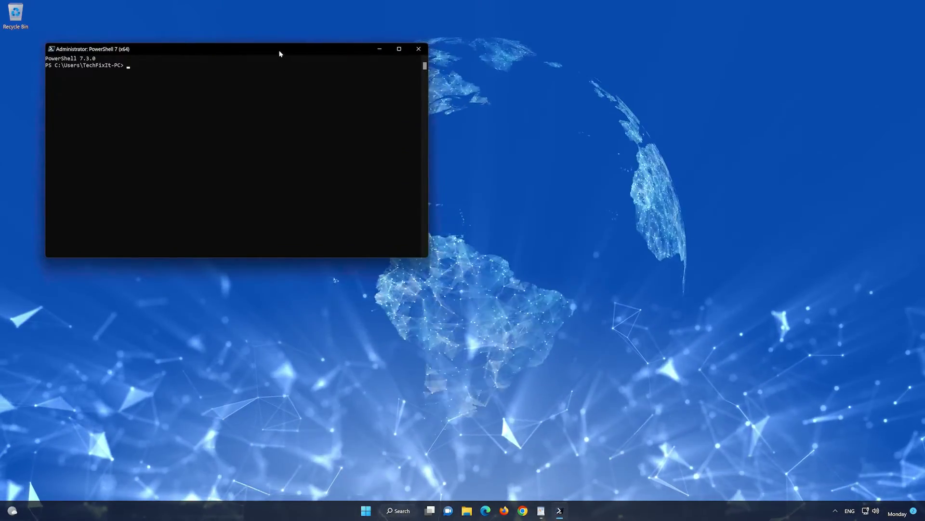
drag(279, 53, 538, 102)
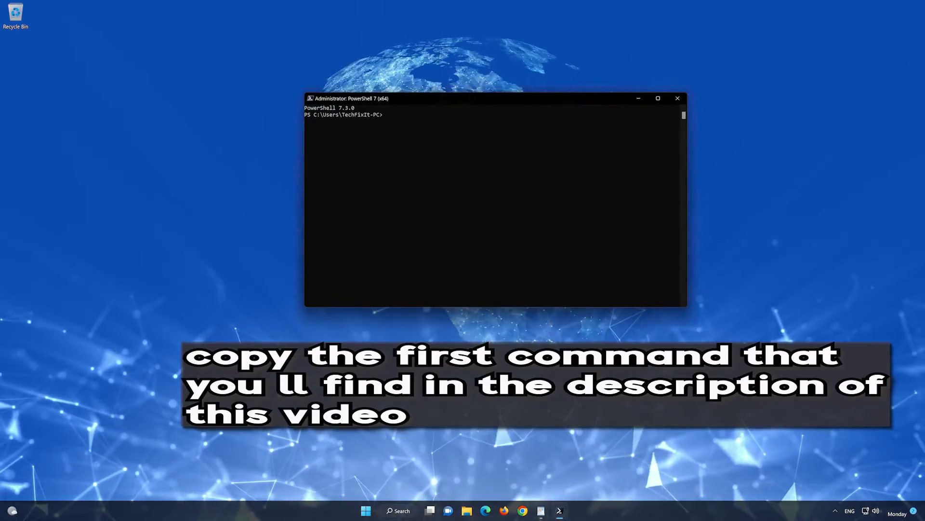
Copy the first WordPad command into PowerShell and run it: Get-AppXPackage *WindowsStore* -AllUsers | Foreach {Add-AppxPackage -DisableDevelopmentMode -Register "$($_.InstallLocation)\AppXManifest.xml"}
key(alt+Tab)
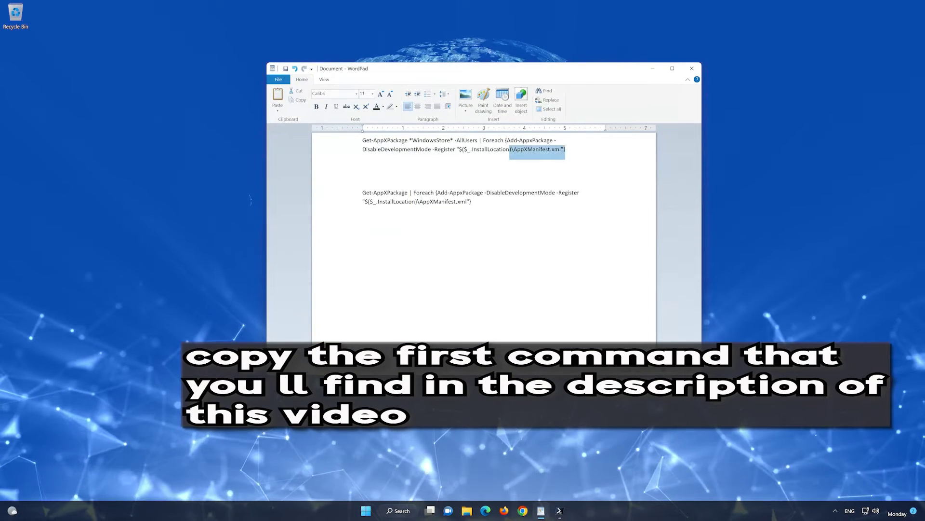
right_click(379, 143)
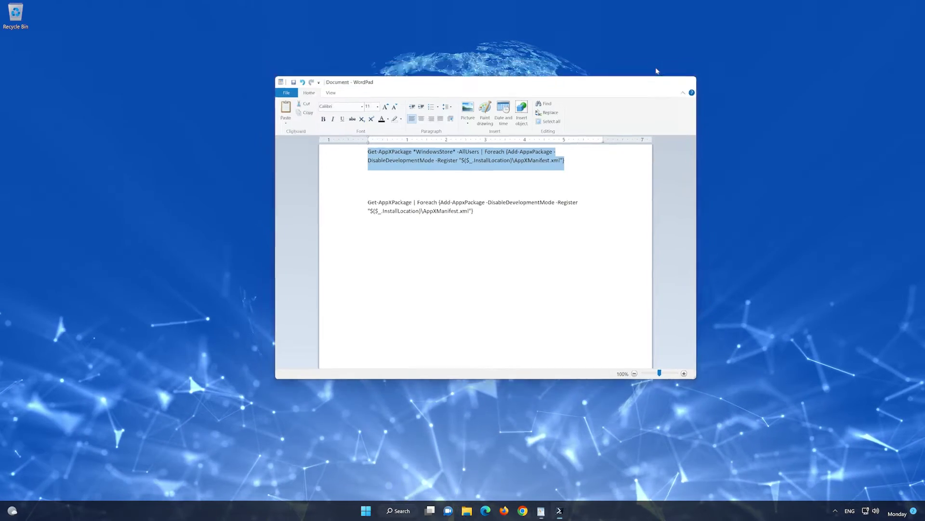
click(654, 69)
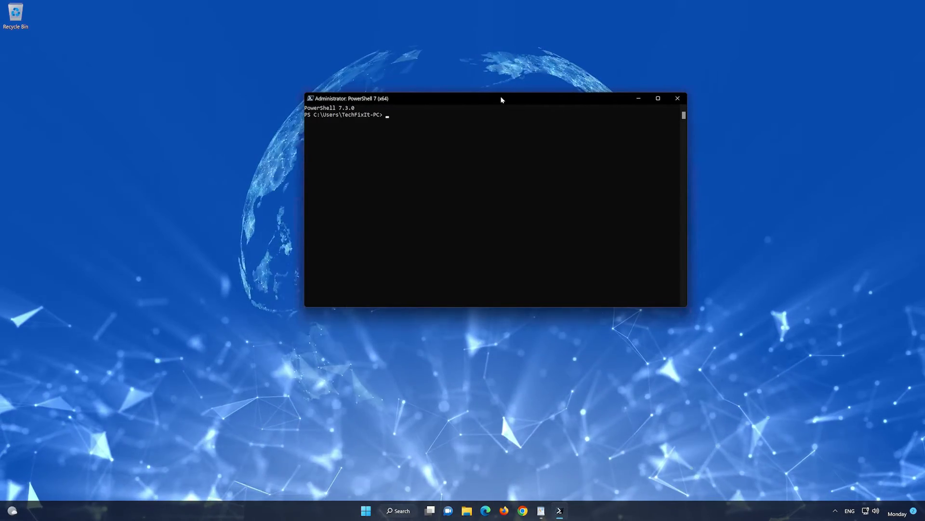
right_click(501, 100)
mouse_move(523, 163)
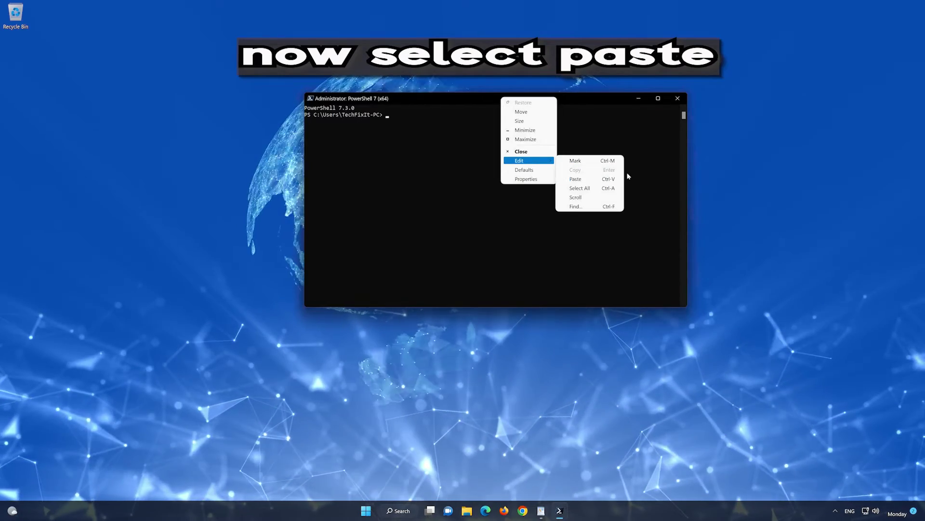
click(576, 179)
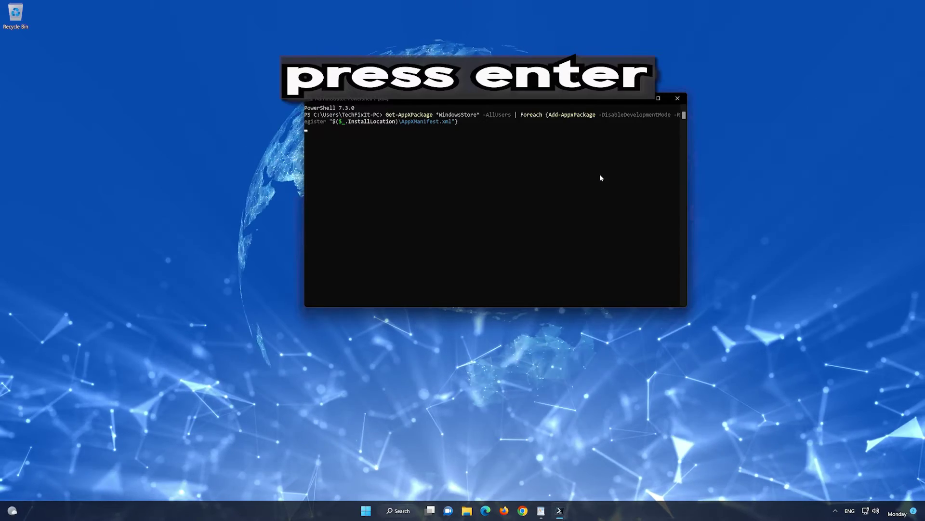
key(Return)
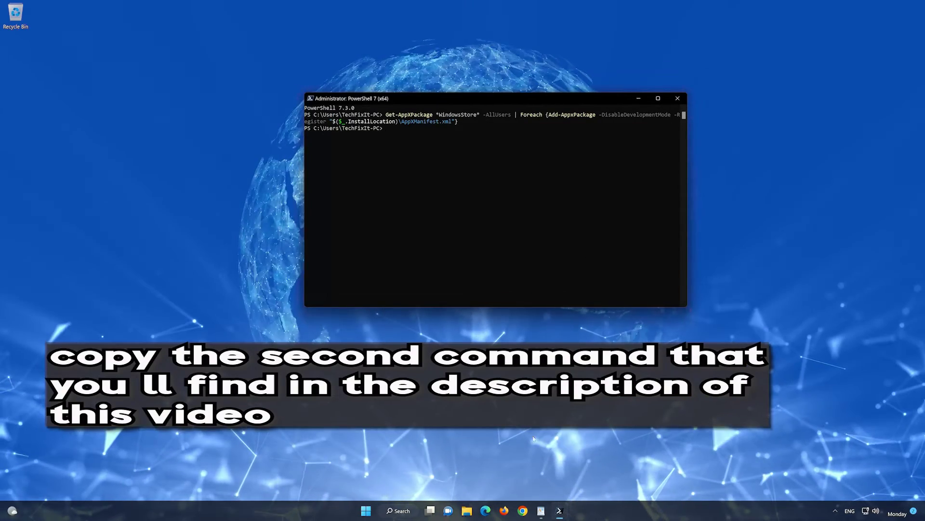
Copy WordPad's second command, run Get-AppXPackage | Foreach {Add-AppxPackage -DisableDevelopmentMode -Register "$($_.InstallLocation)\AppXManifest.xml"} in PowerShell, and end the session with exit
click(541, 511)
click(472, 202)
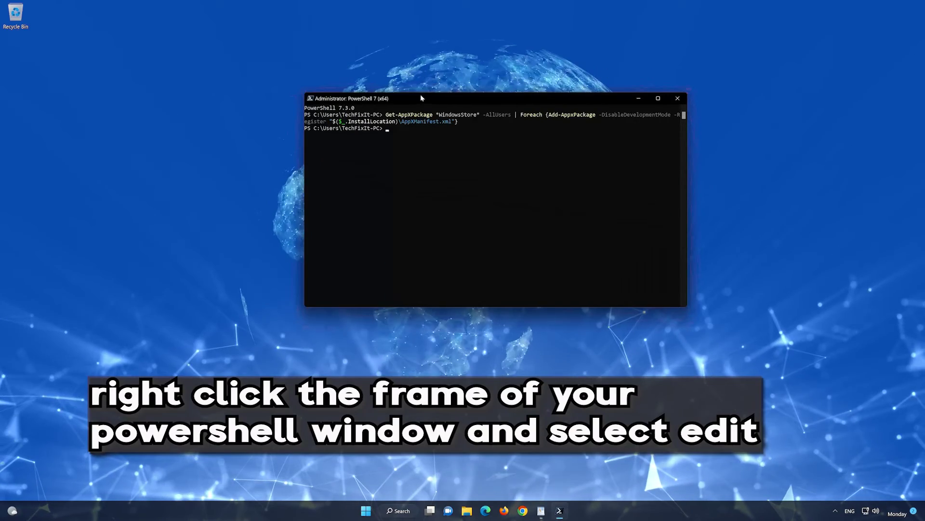
right_click(421, 98)
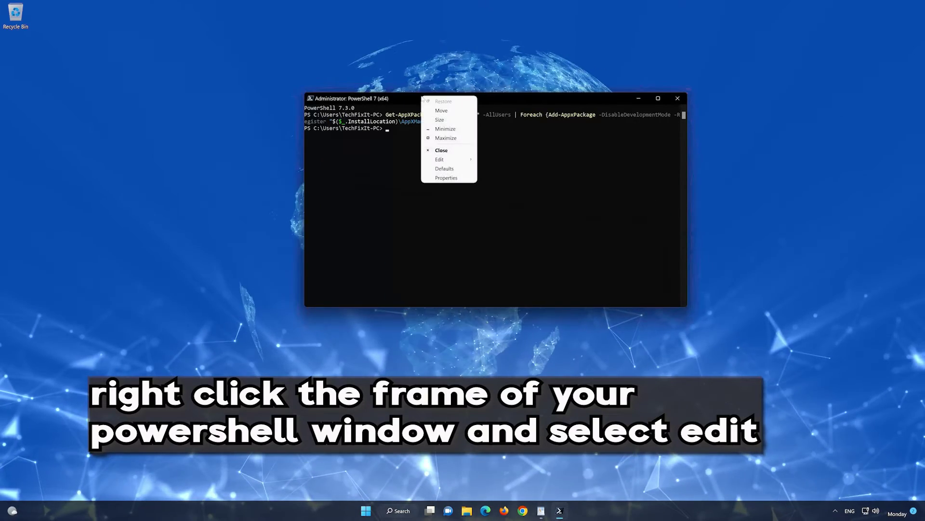
click(449, 161)
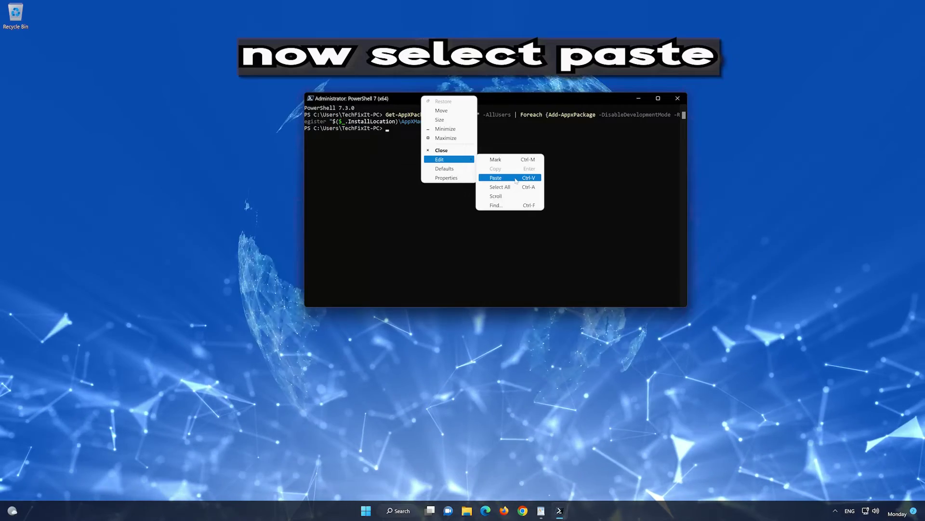
click(496, 178)
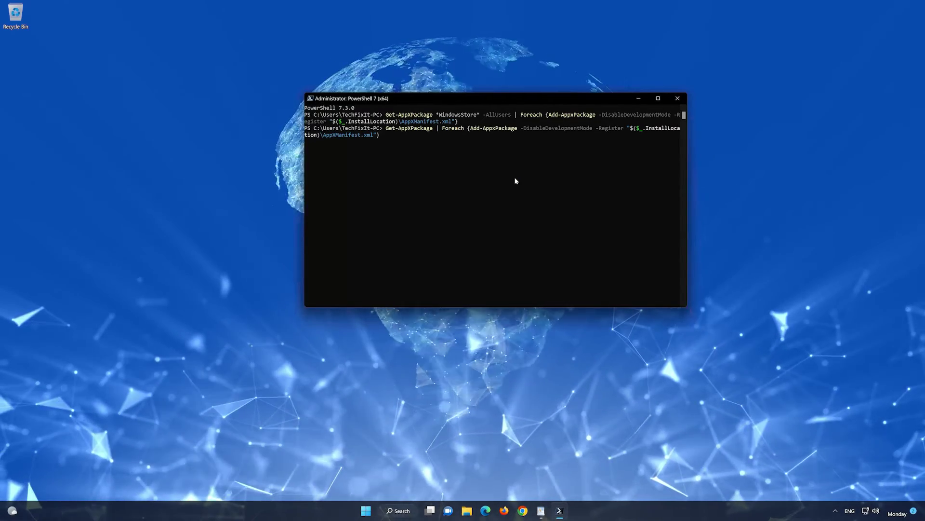
key(Return)
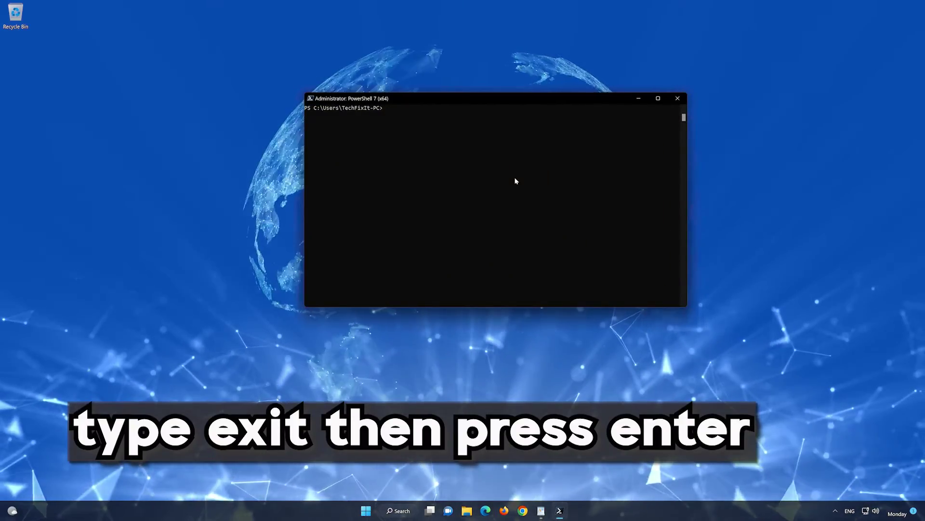
text(exit)
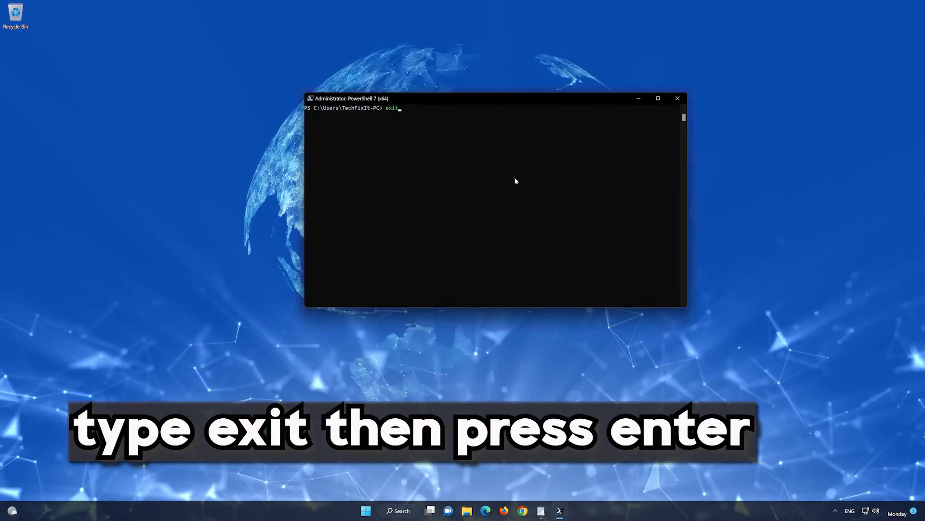
key(Return)
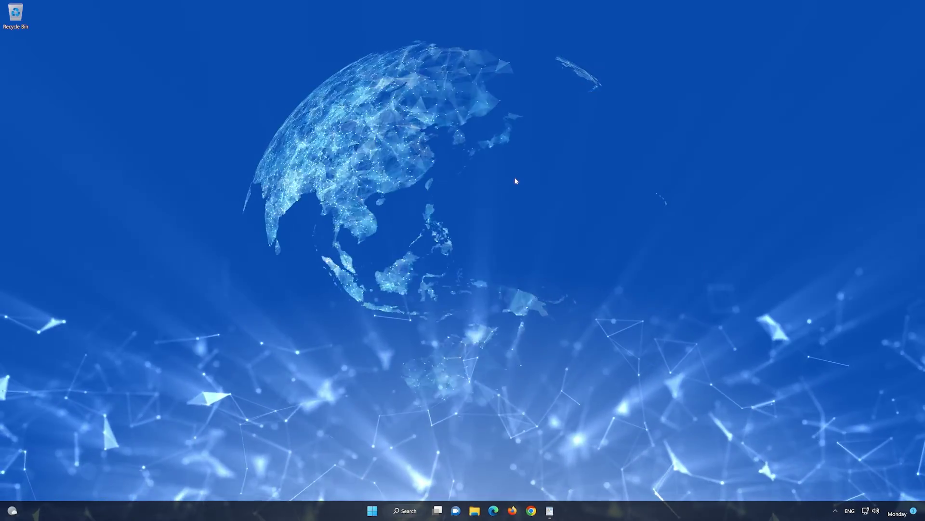
Search Windows for Microsoft Store, pin it to the taskbar and open it from there
click(376, 511)
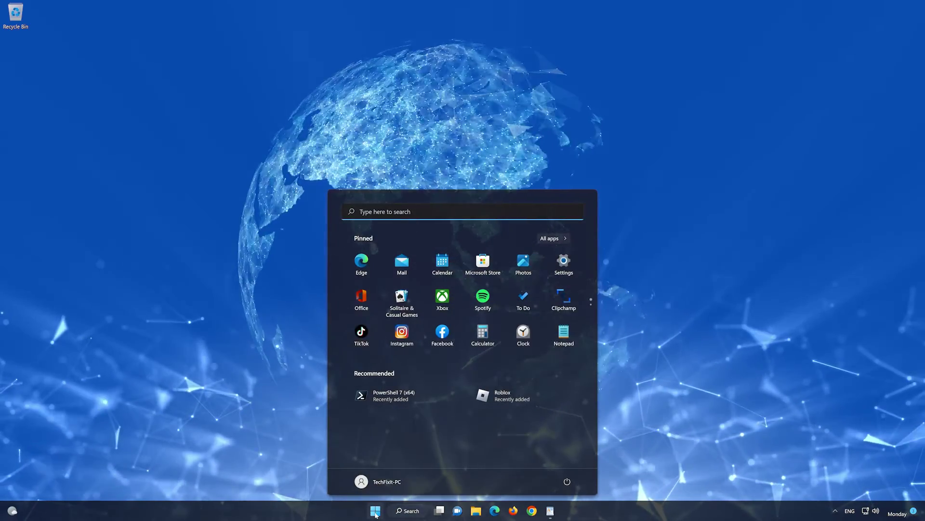
text(microsoft Store)
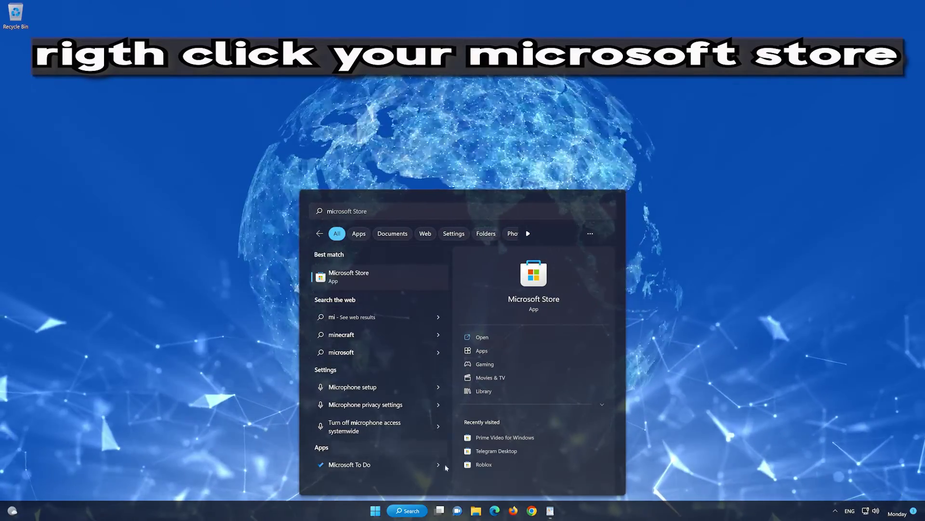
right_click(424, 277)
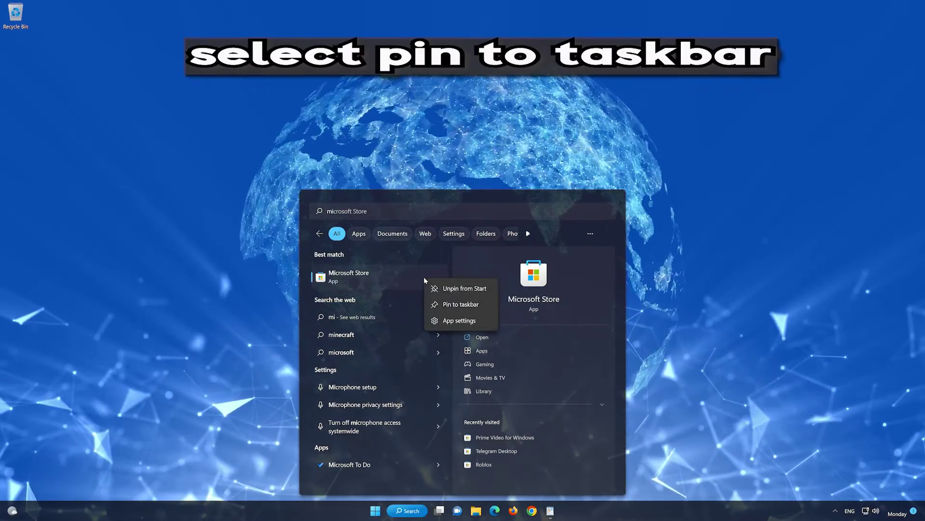
click(464, 304)
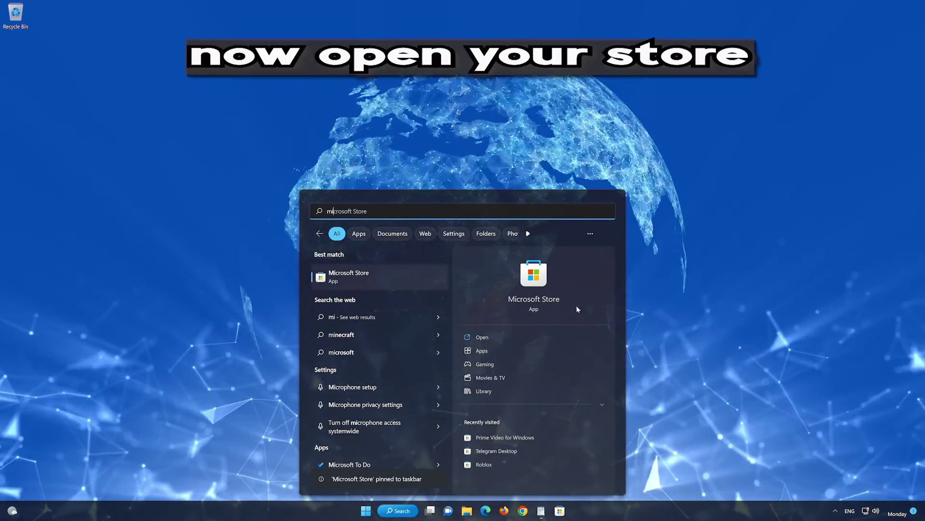
click(673, 324)
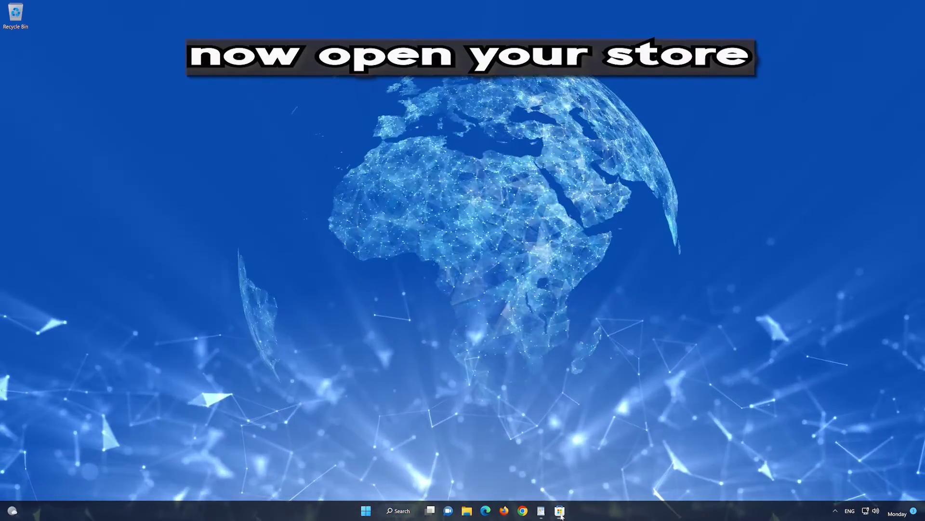
click(560, 513)
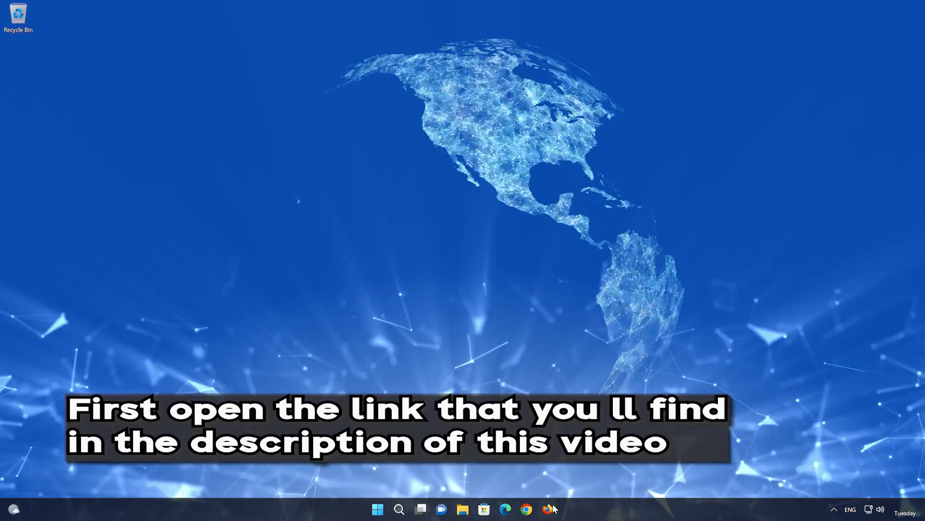
Open the copied microsoft.com/software-download/windows11 address in Firefox, download mediacreationtool.exe from Create Windows 11 Installation Media, and close the browser
click(553, 509)
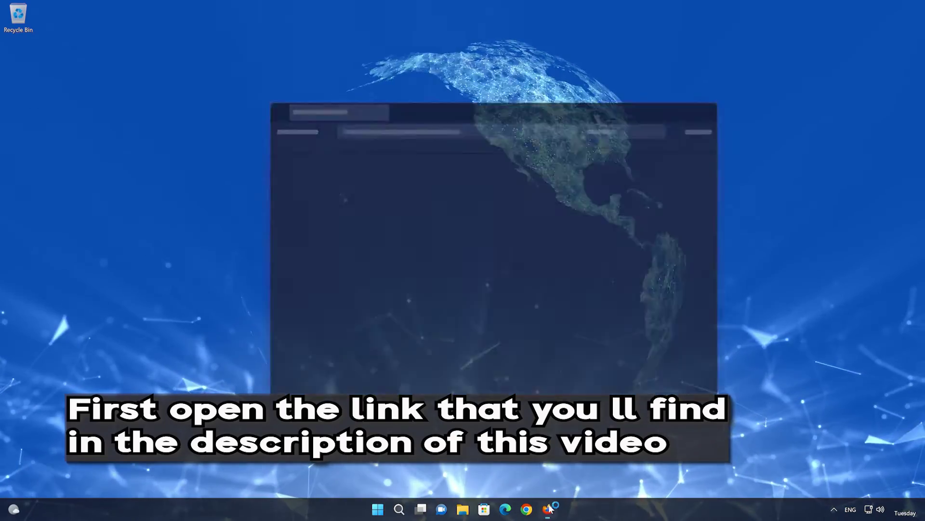
right_click(434, 124)
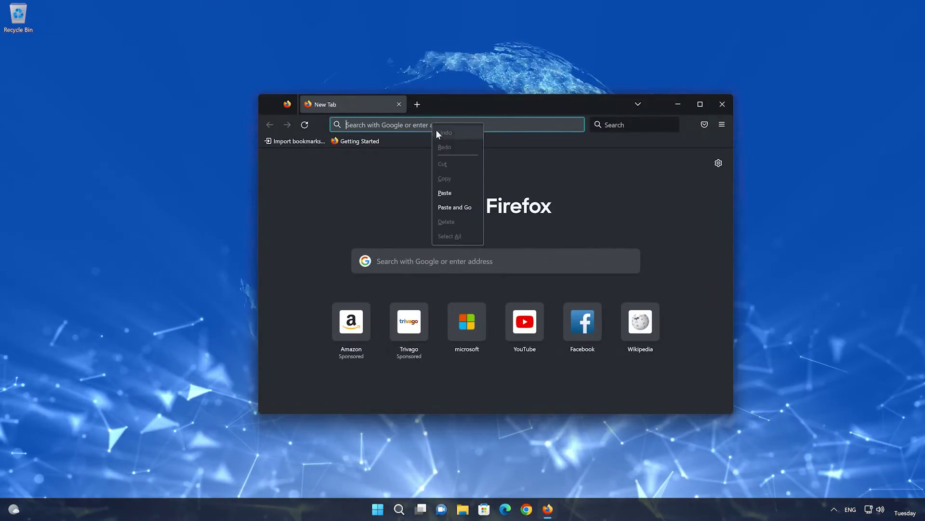
click(455, 207)
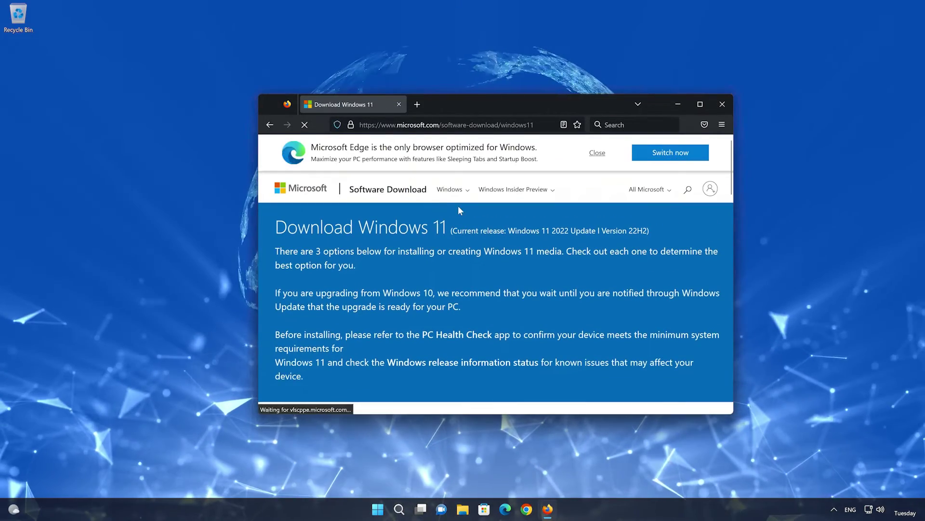
scroll(458, 207, down, 10)
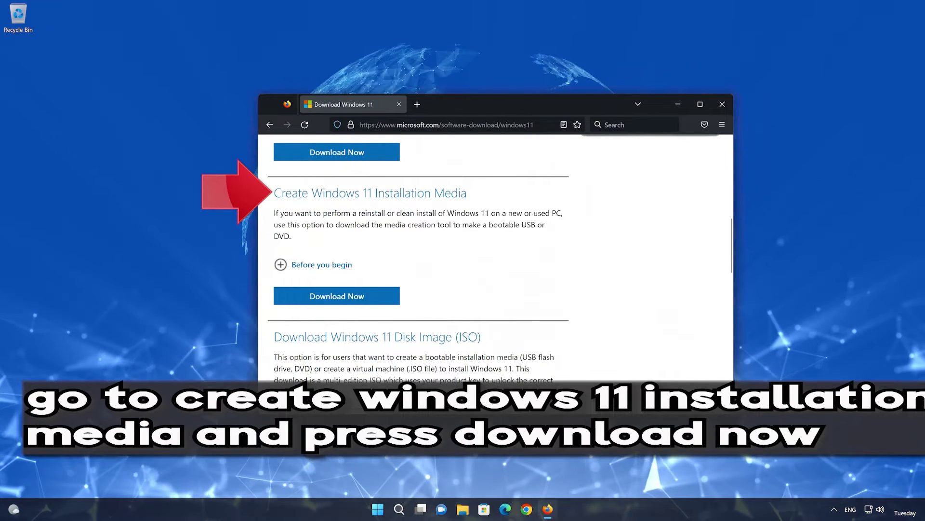
click(354, 297)
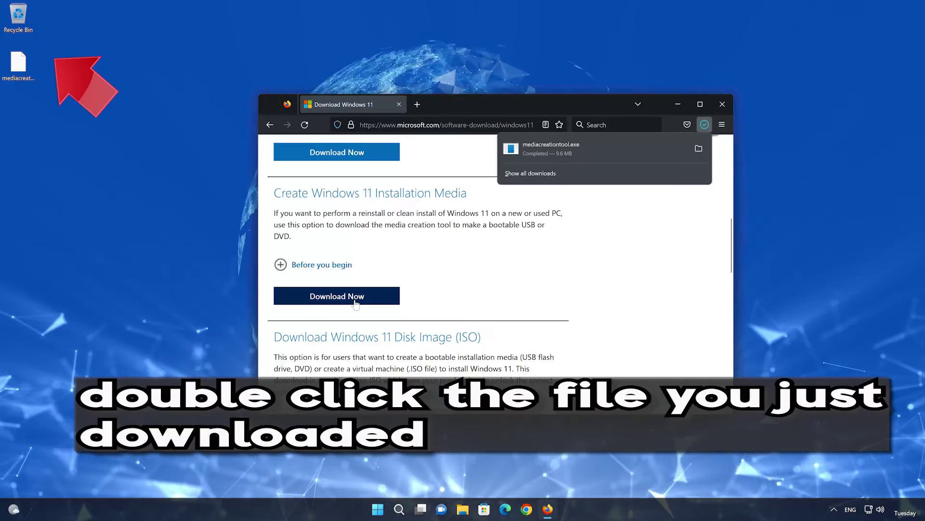
click(719, 102)
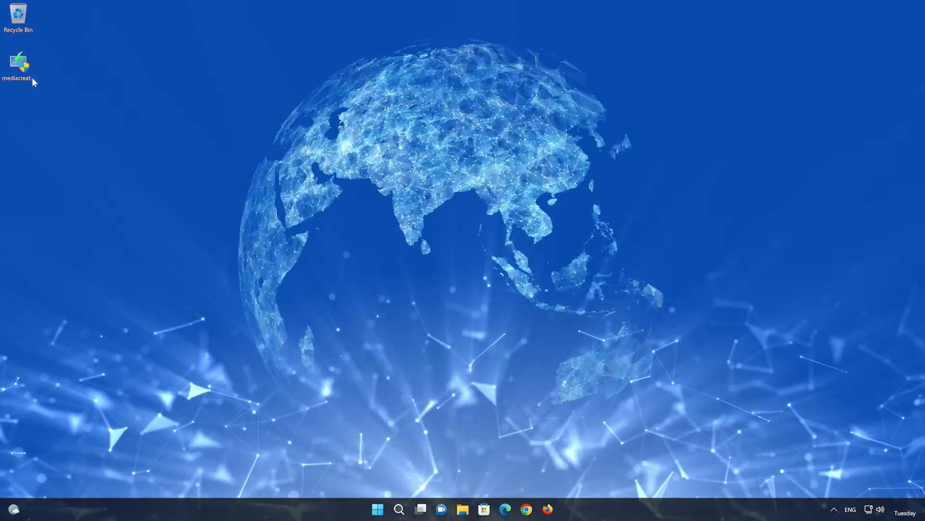
Run mediacreationtool from the desktop with the permission request approved, accept its license terms and keep the recommended language and edition
double_click(22, 68)
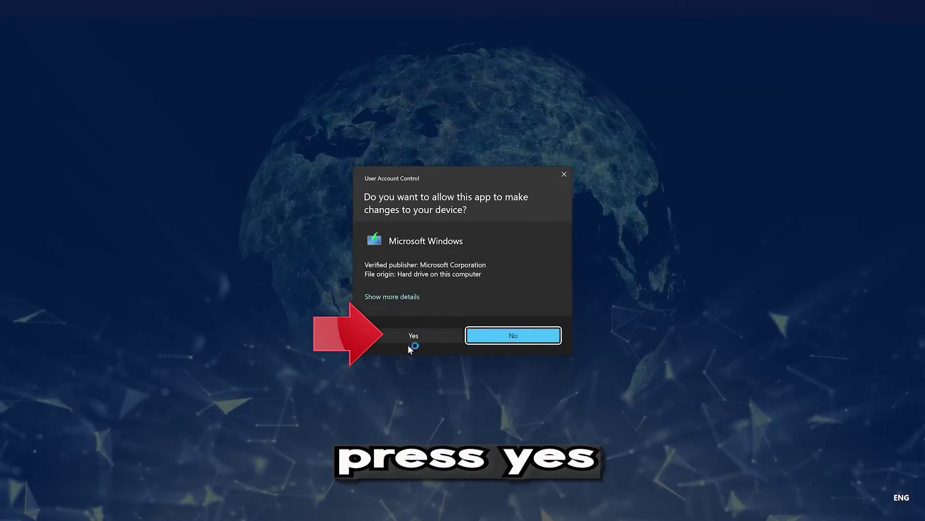
click(409, 336)
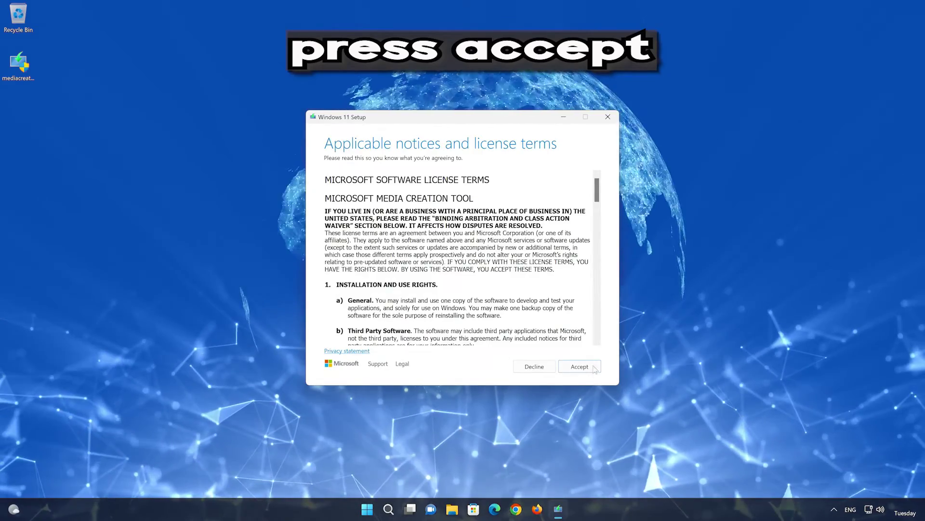
click(584, 367)
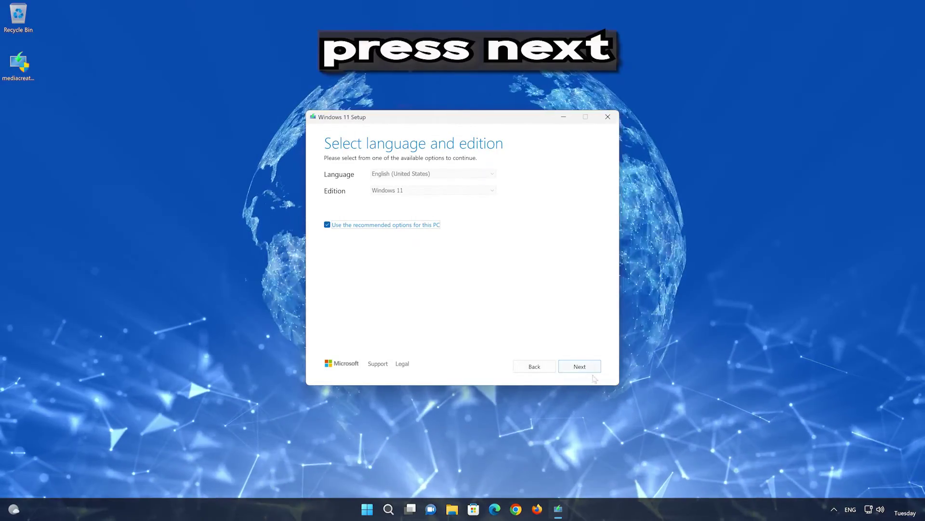
click(592, 370)
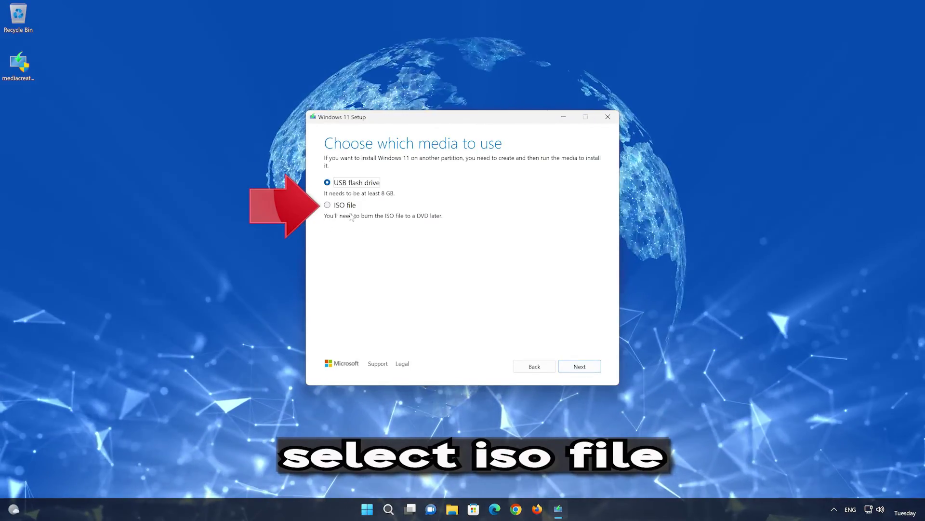
Choose ISO file as the media, save it to the Desktop as Windows 11, and finish the media creation setup
click(328, 204)
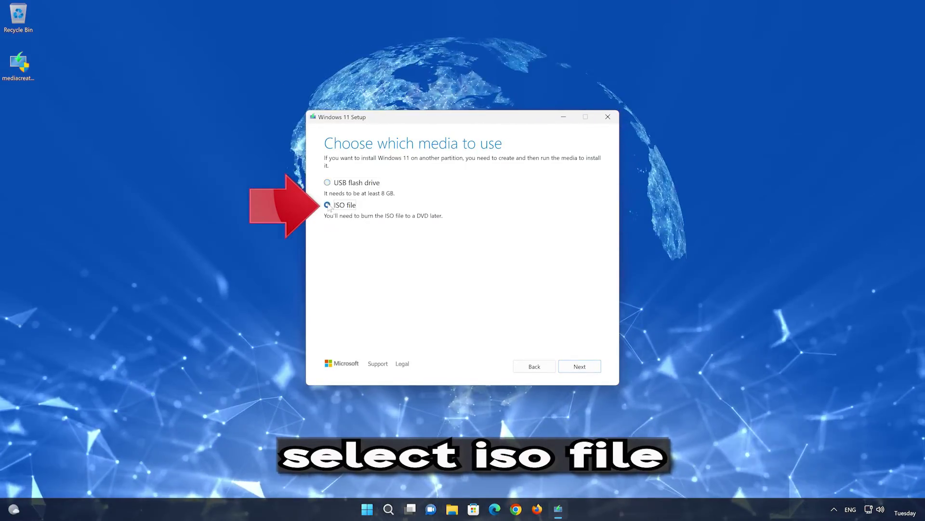
click(583, 367)
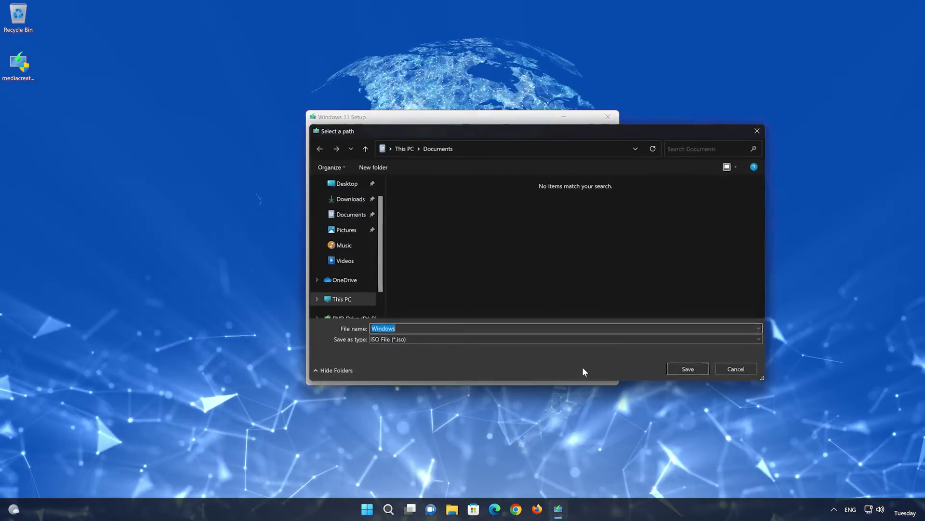
key(End)
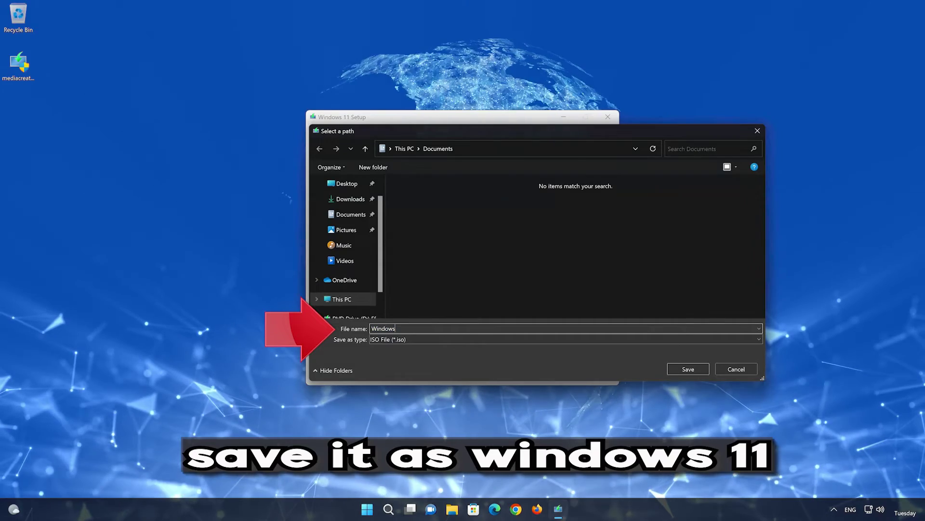
text(11)
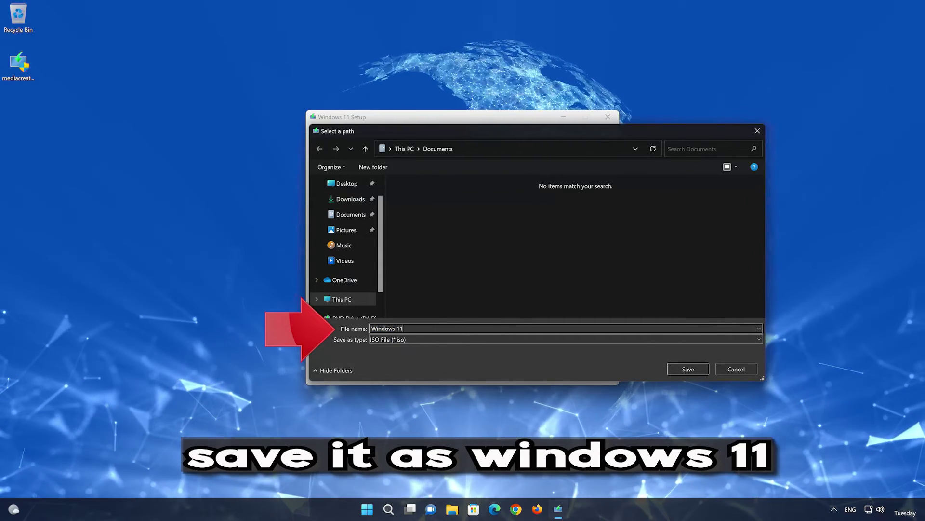
click(349, 184)
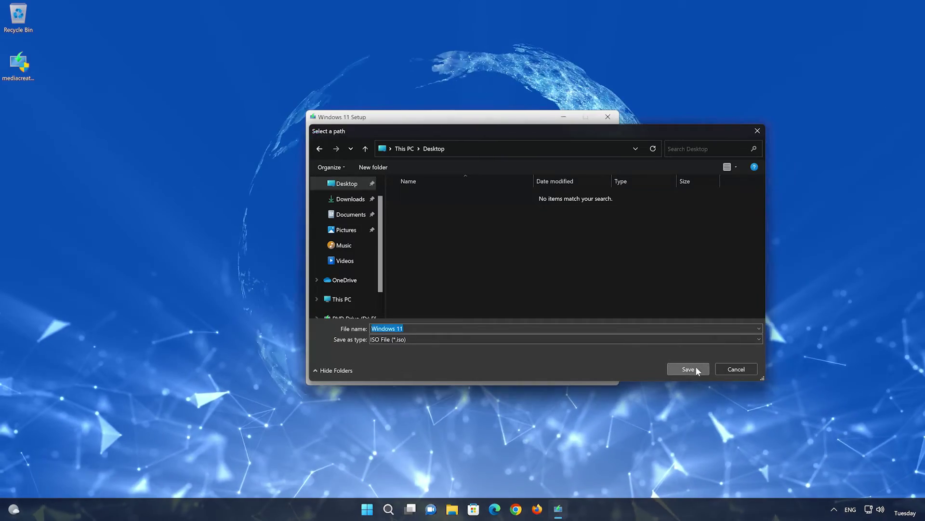
click(696, 367)
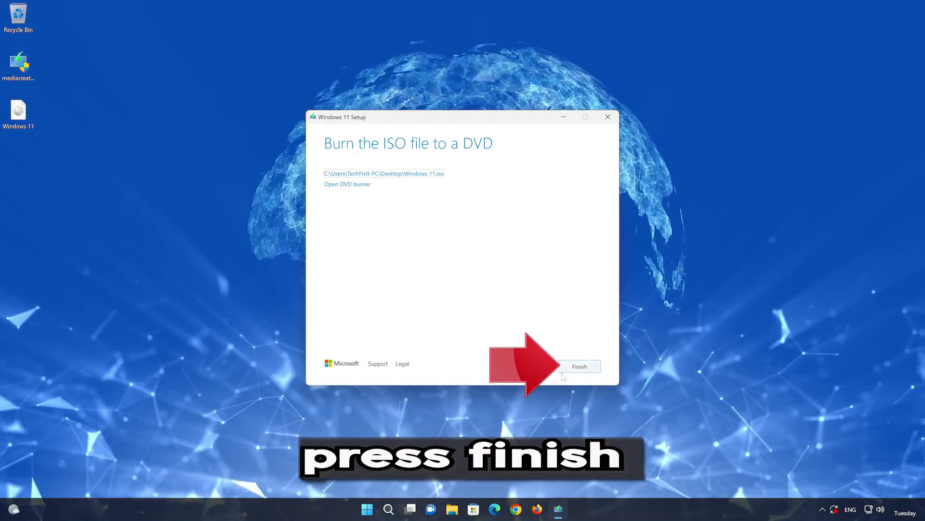
click(580, 367)
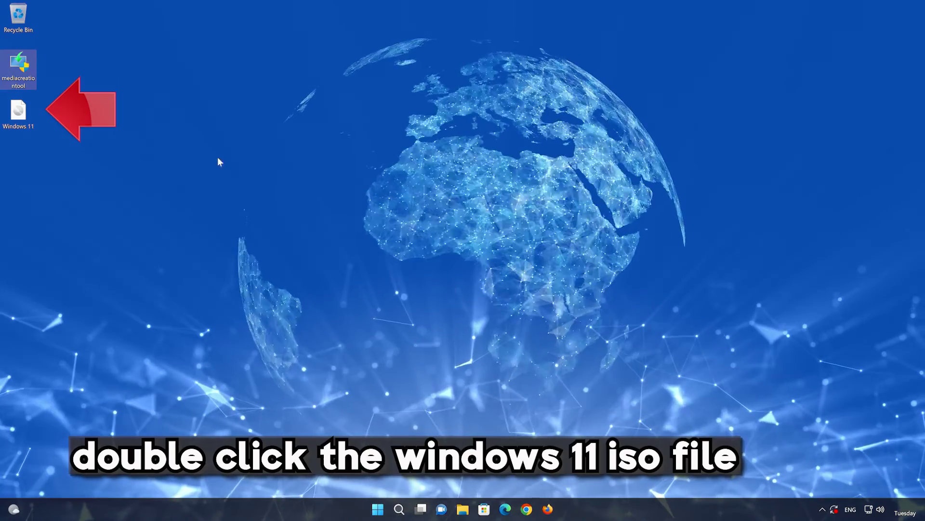
Mount the Windows 11 ISO from the desktop, run its setup application with permission approved, and close the drive's folder window
double_click(17, 115)
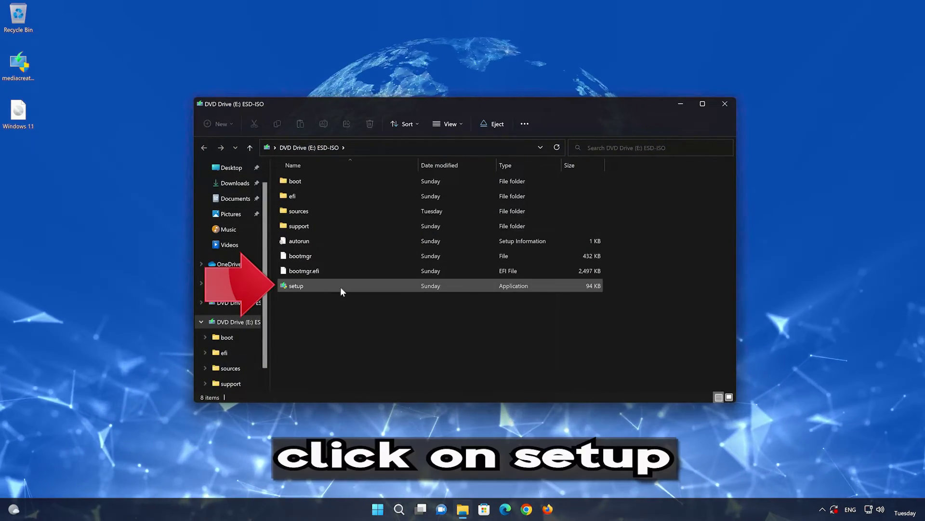
double_click(348, 286)
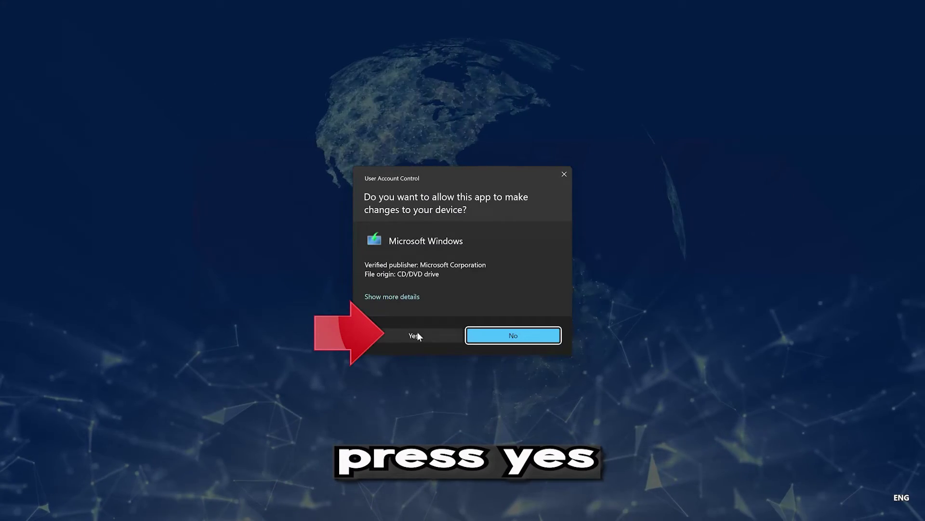
click(410, 335)
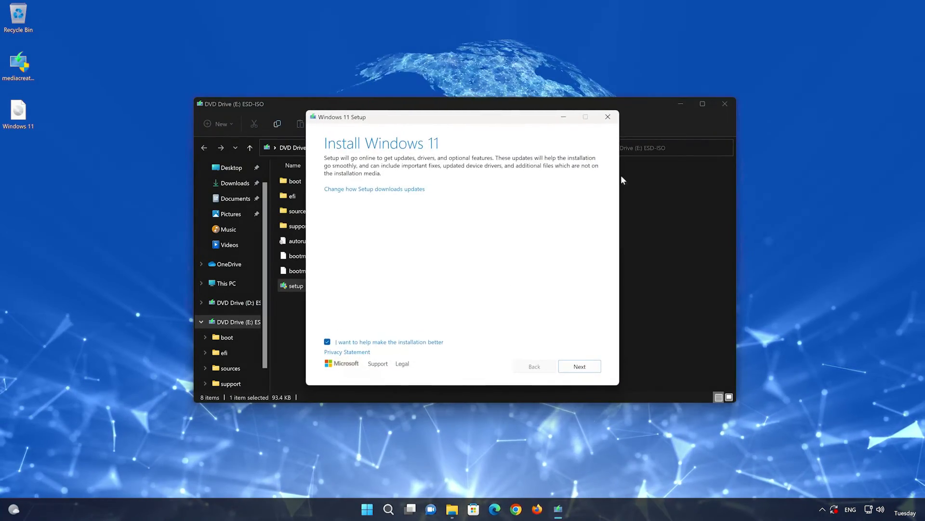
click(723, 105)
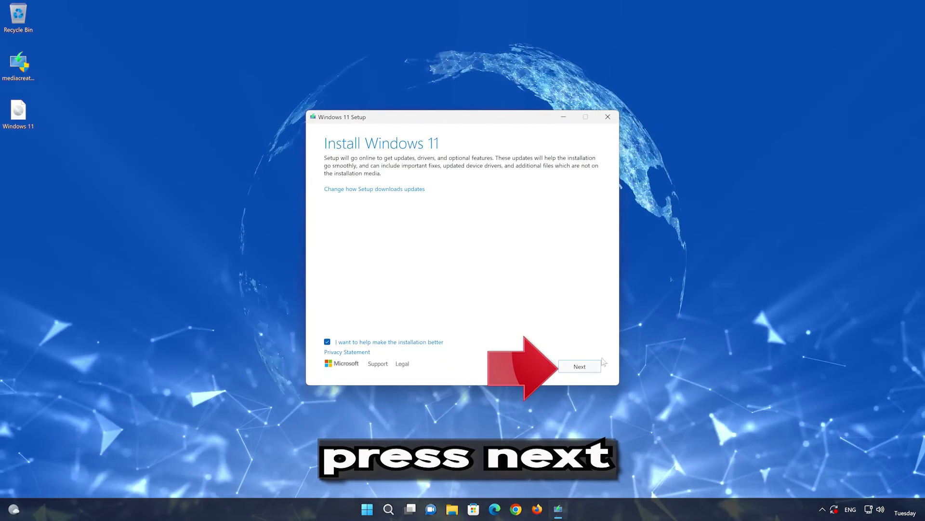
Continue Windows 11 Setup, accept the license terms and start installing Windows 11 Pro with personal files and apps kept
click(580, 367)
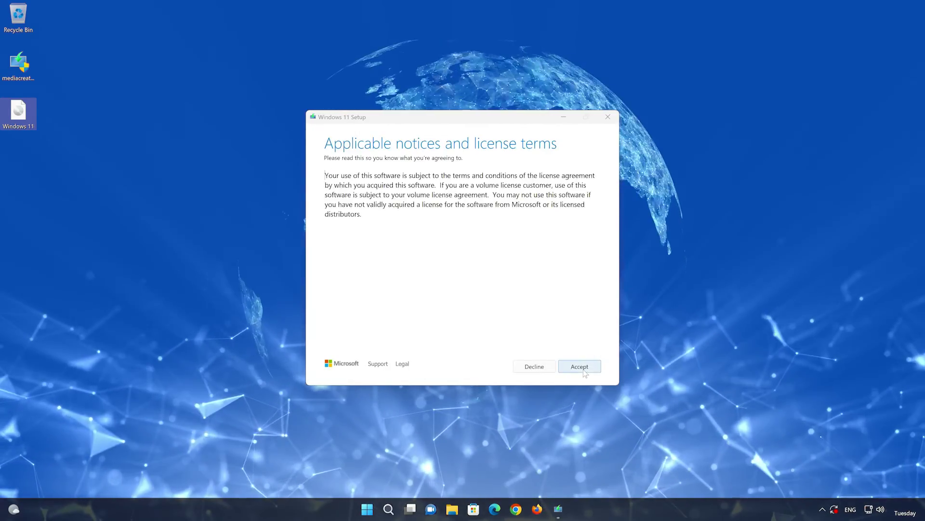
click(581, 368)
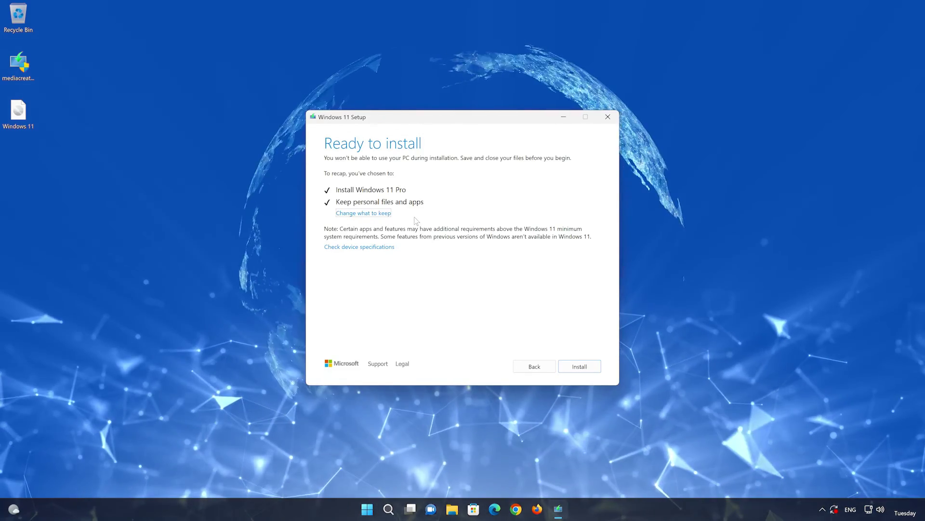
click(592, 368)
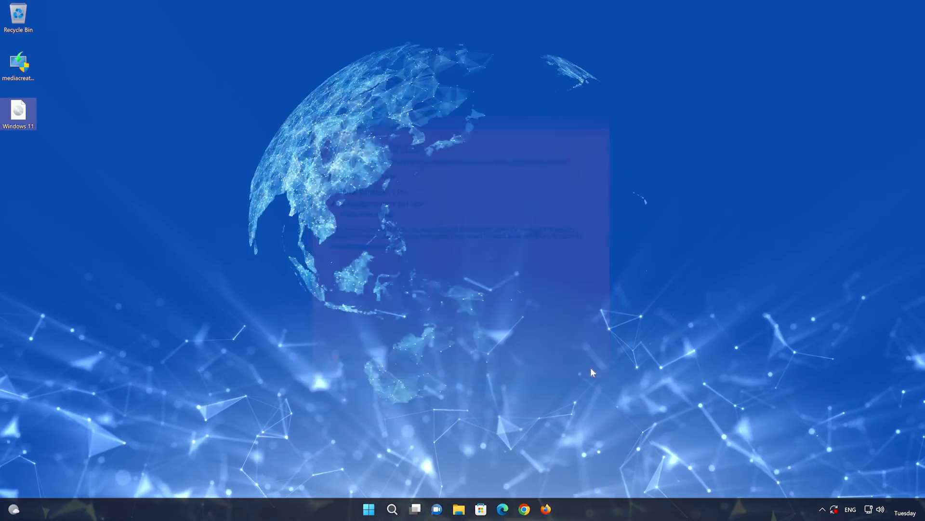